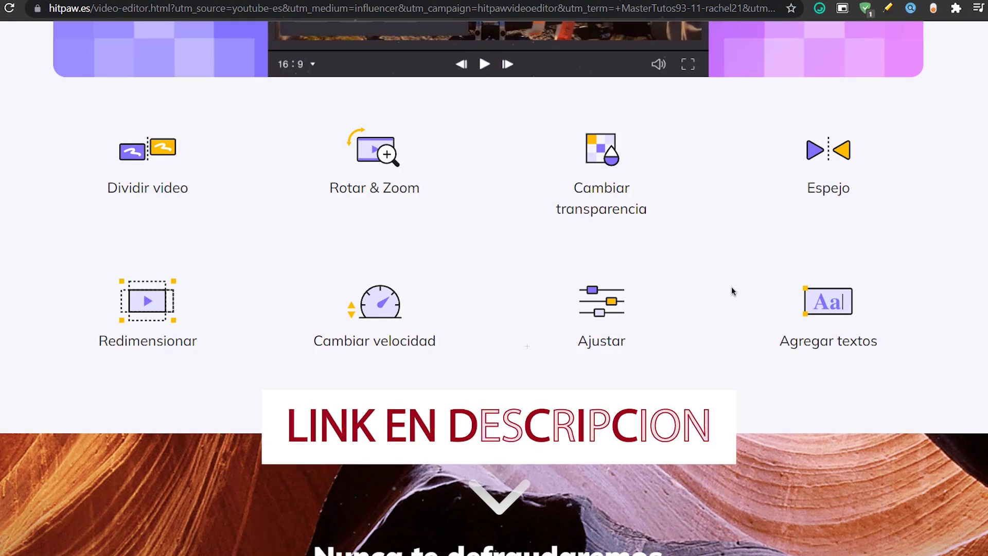
Look through the HitPaw Video Editor product page, from its feature list to the free-trial section
scroll(731, 286, "down", 10)
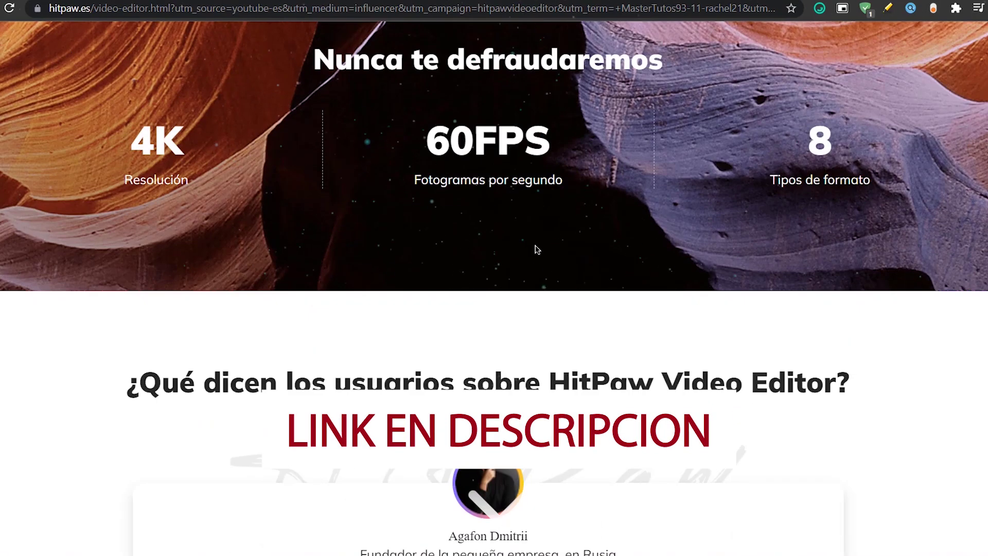
scroll(488, 242, "down", 13)
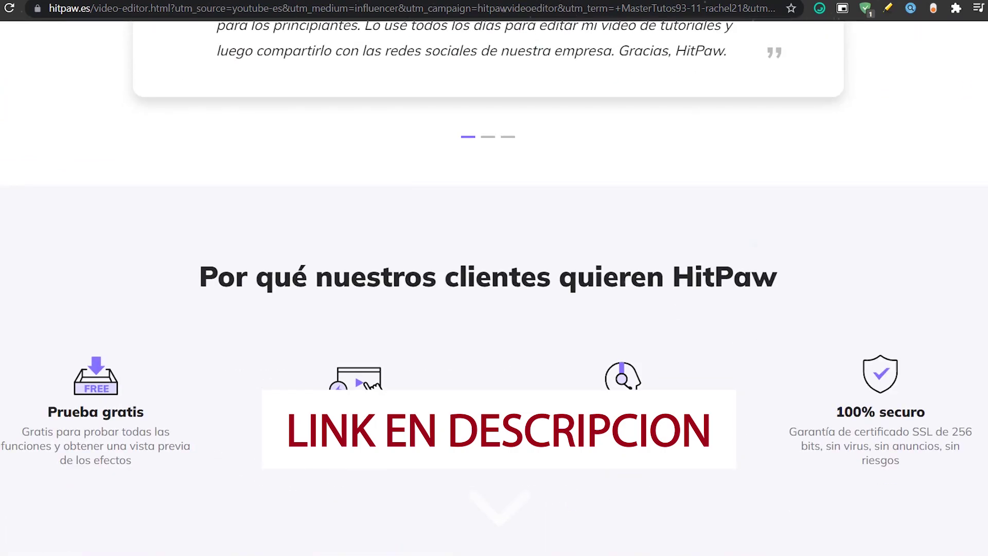
scroll(488, 242, "down", 10)
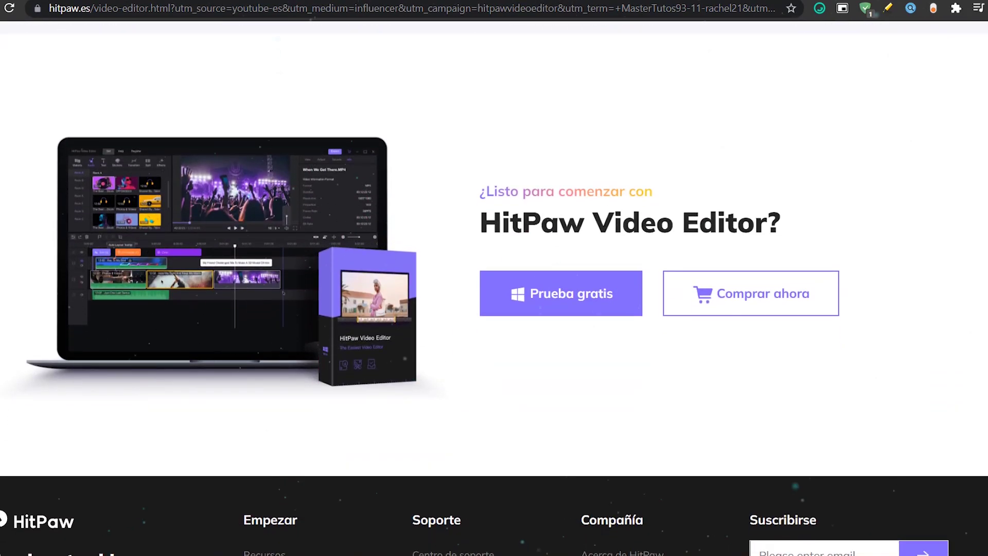
scroll(494, 278, "up", 20)
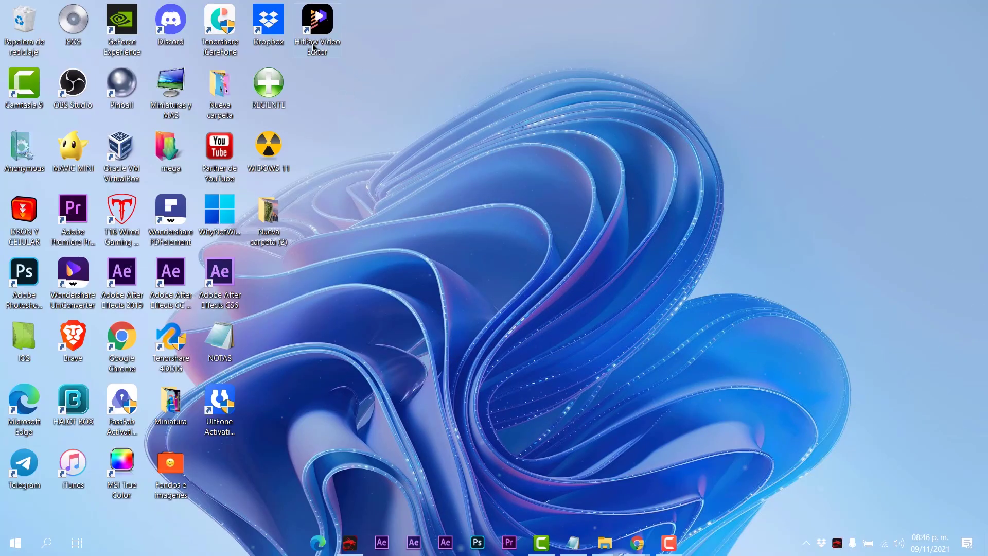
Open HitPaw Video Editor from the desktop and maximize its window
double_click(332, 53)
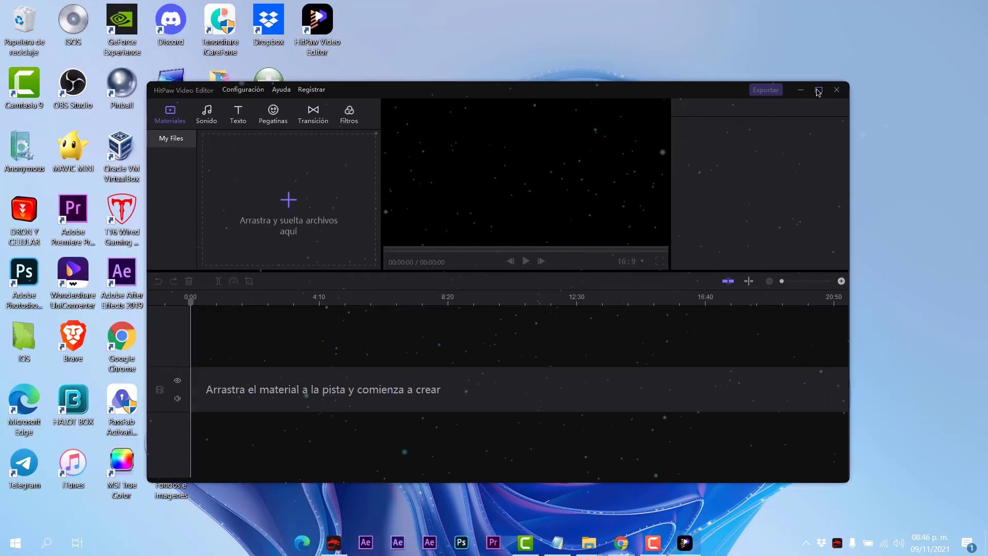
left_click(818, 91)
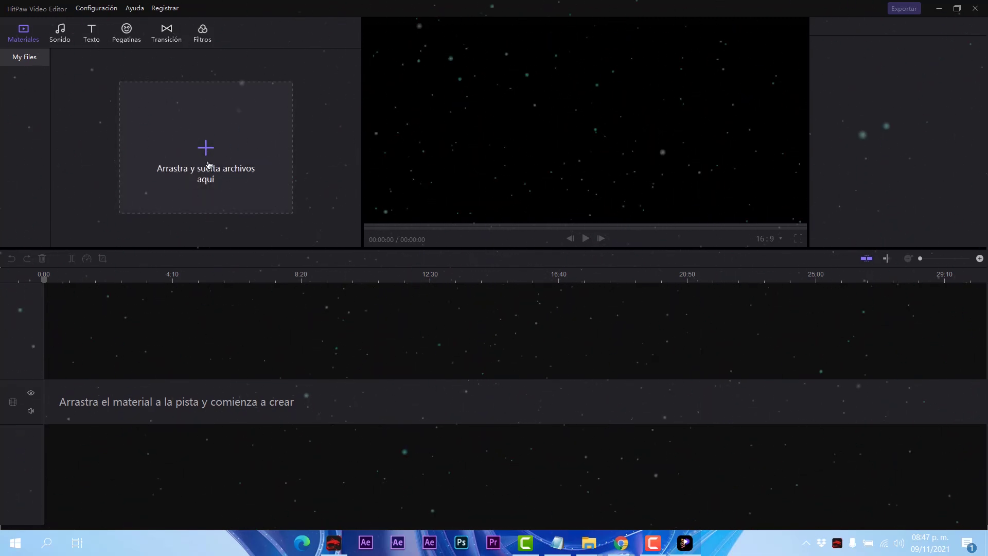
Import the video "pensativo viendo lapto" from the Fondo Videos folder and place it at the start of the timeline
scroll(553, 320, "down", 1)
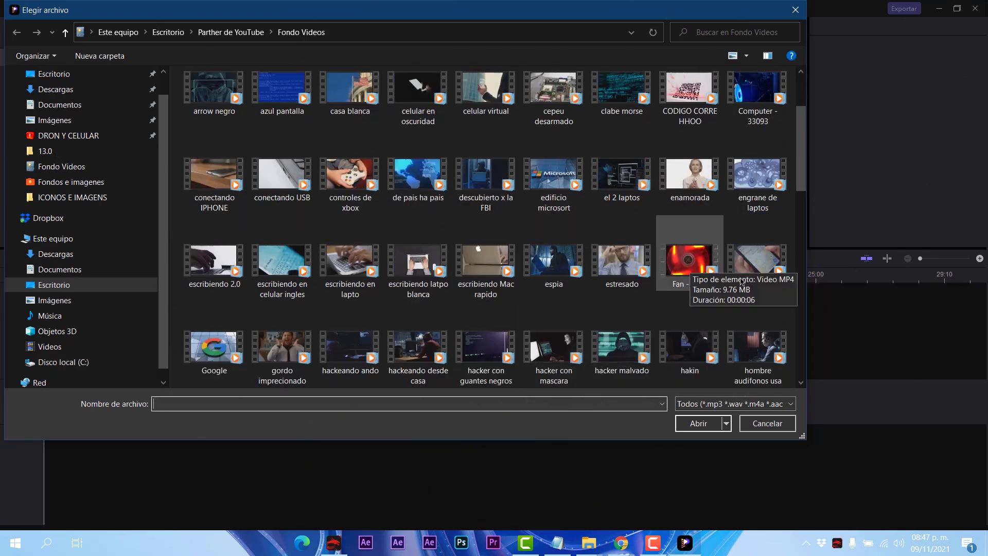
left_click_drag(801, 437, 909, 518)
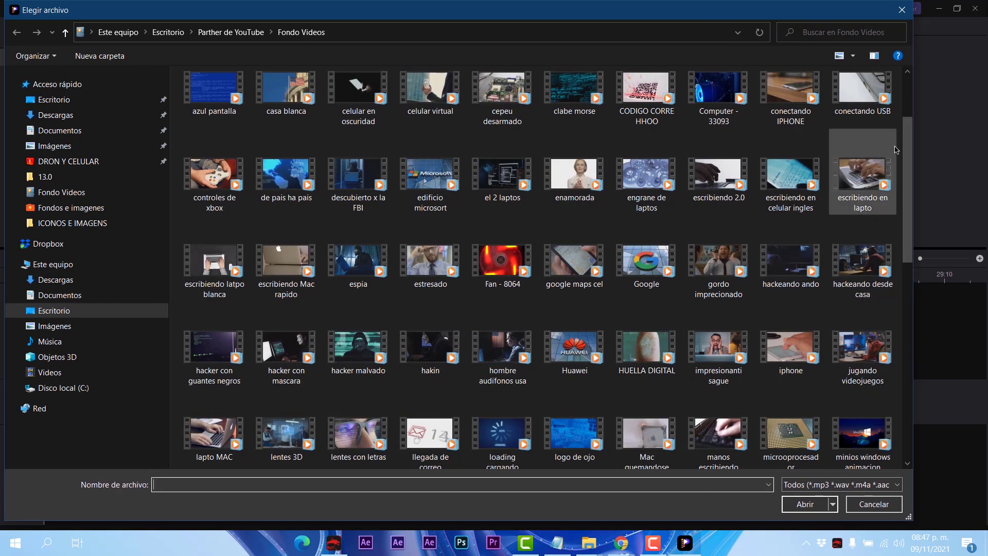
scroll(903, 244, "down", 3)
scroll(904, 244, "down", 2)
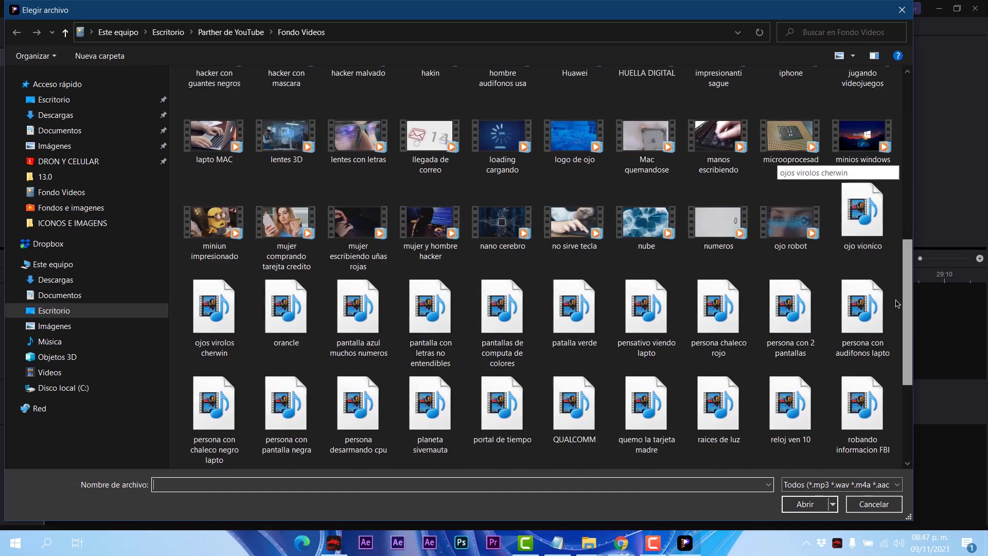
double_click(646, 319)
left_click_drag(66, 85, 83, 409)
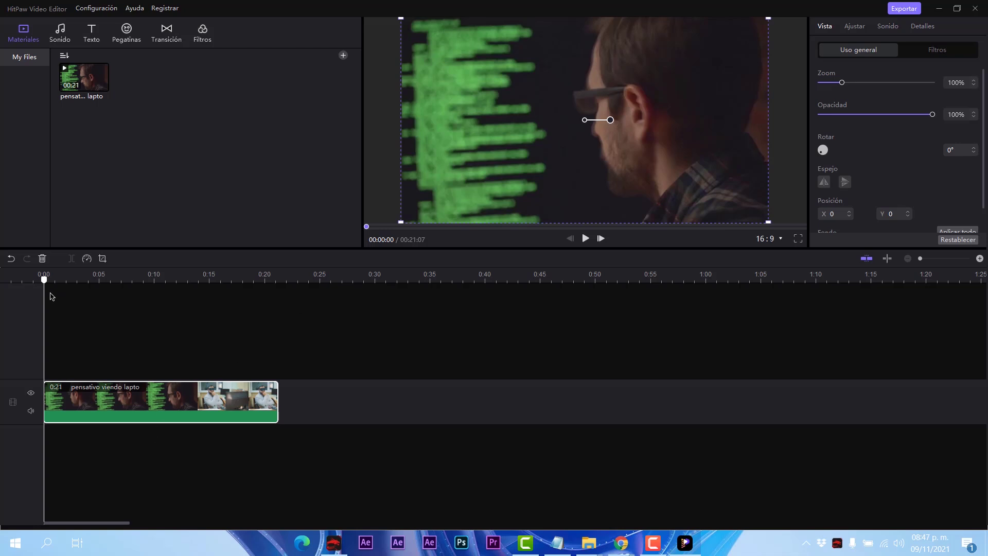
Split the "pensativo viendo lapto" clip in two at about 00:09:17
left_click_drag(53, 284, 151, 290)
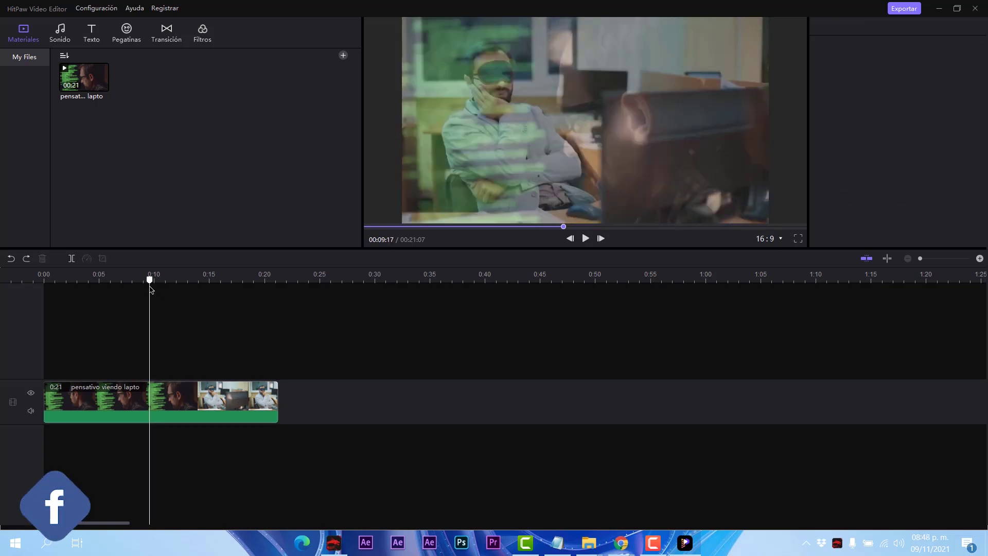
left_click(166, 397)
right_click(170, 402)
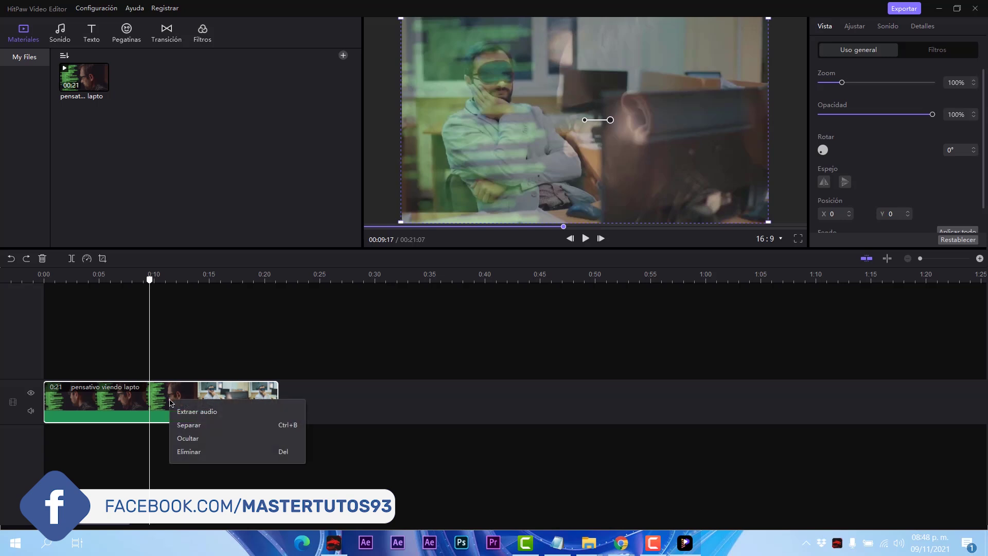
left_click(211, 425)
Import the videos "descubierto x la FBI" and "hackeando desde casa" and append them in that order after the split clips
left_click_drag(149, 280, 283, 298)
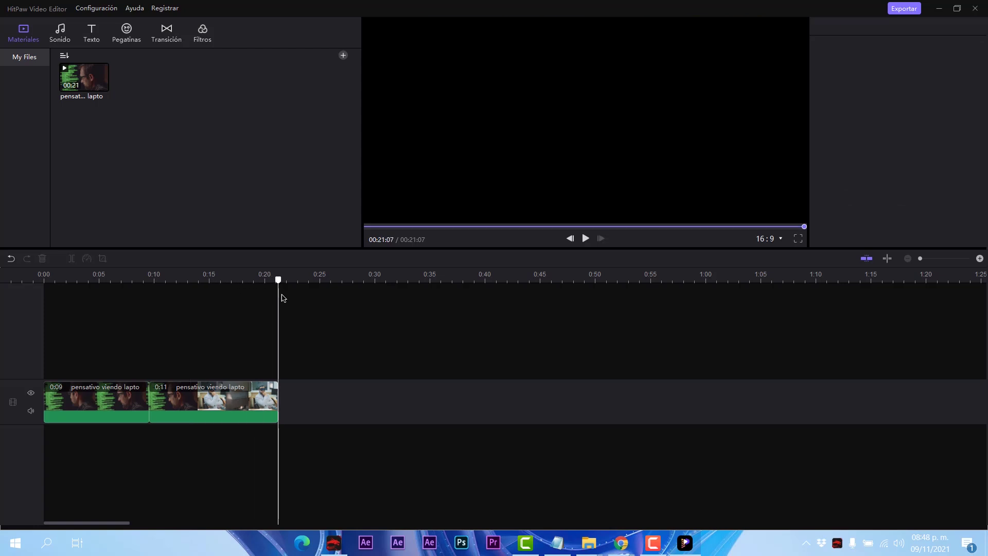
left_click(344, 55)
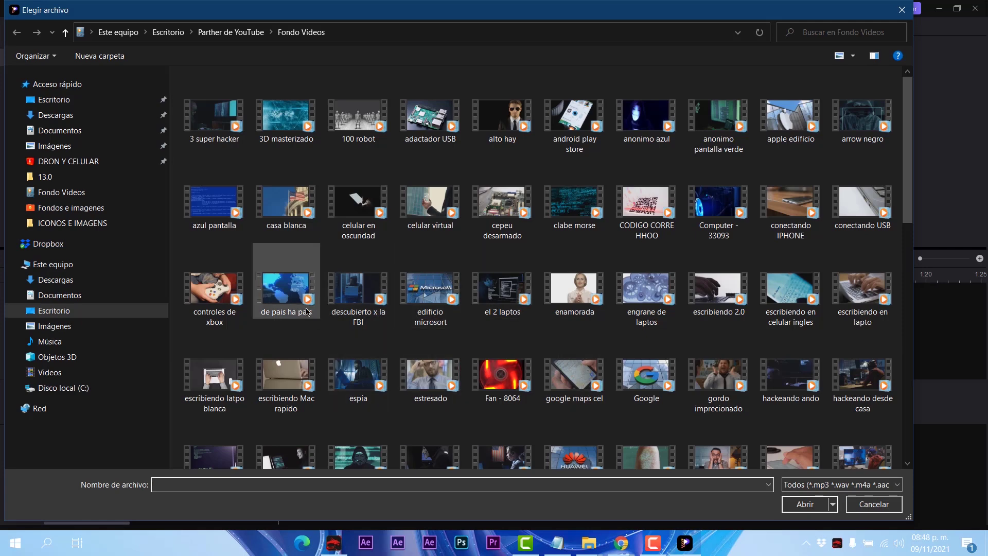
double_click(358, 290)
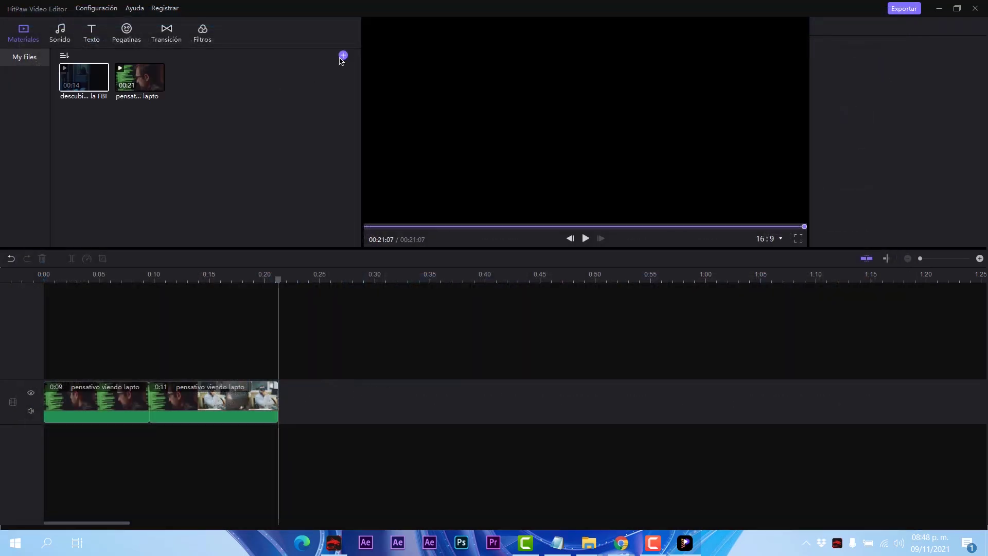
left_click(341, 57)
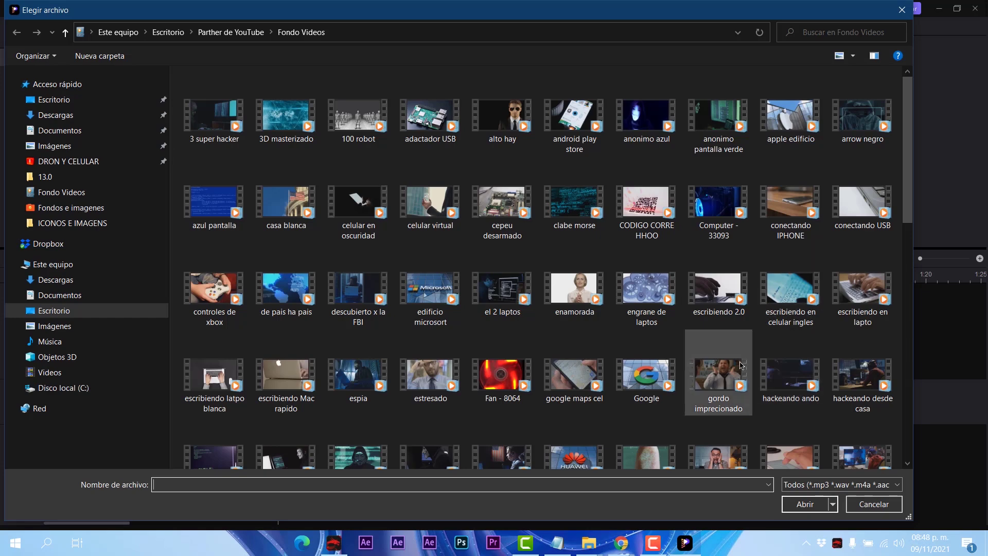
scroll(739, 365, "down", 3)
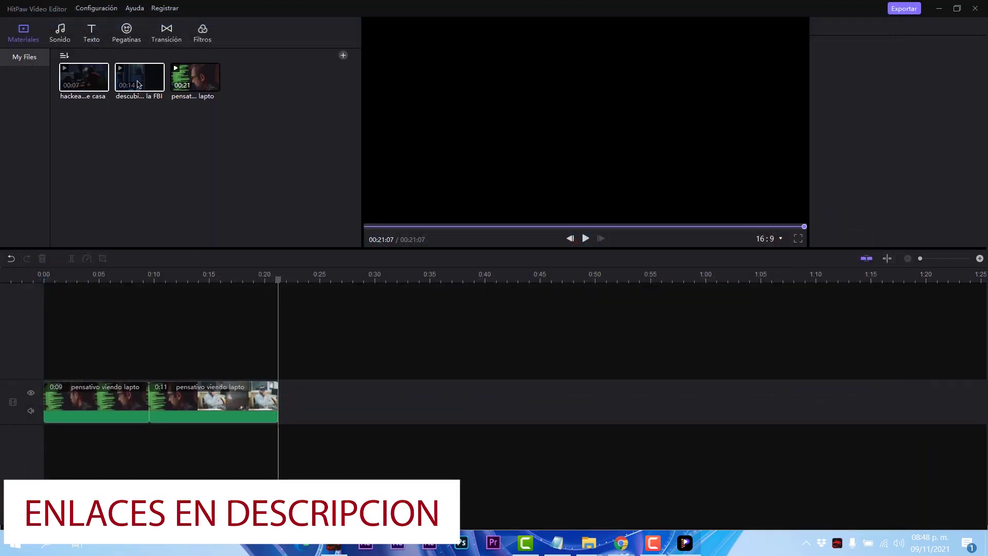
left_click_drag(138, 85, 334, 398)
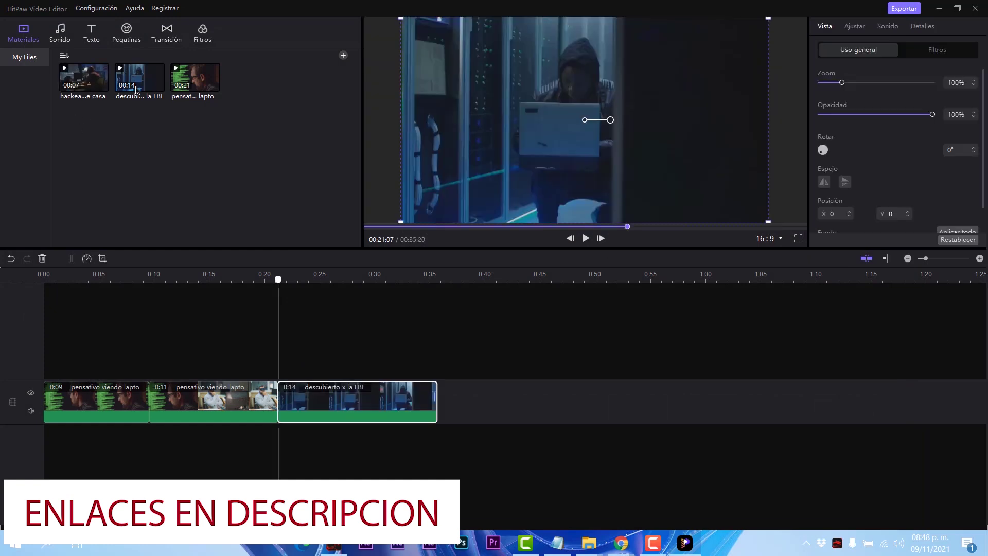
left_click_drag(85, 77, 470, 411)
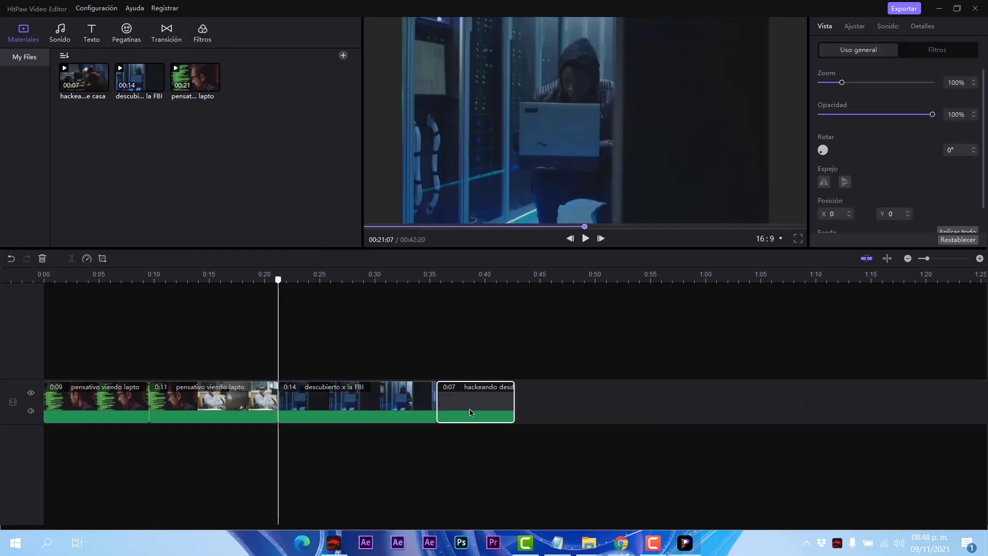
Examine the first clip's adjustment, sound, details and general view properties
left_click(121, 386)
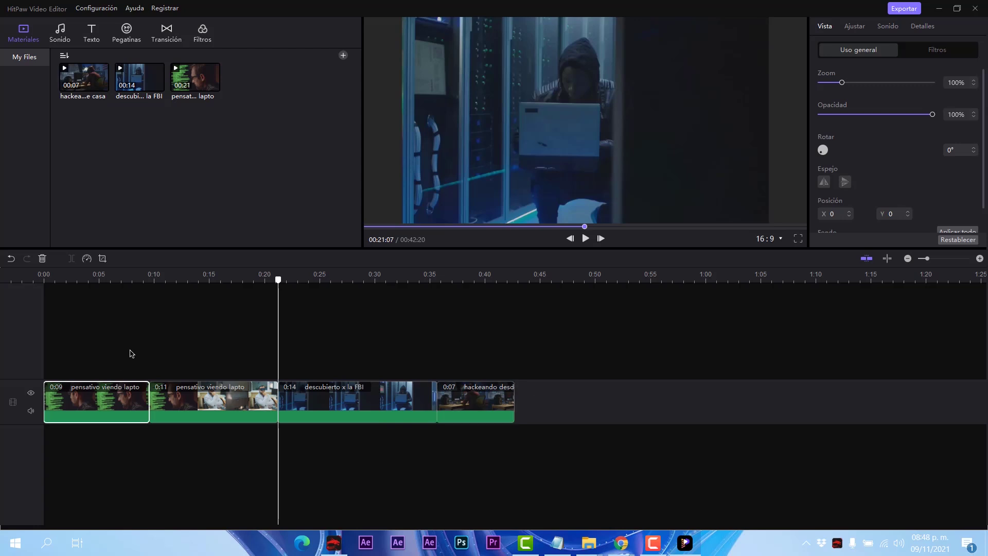
left_click(114, 280)
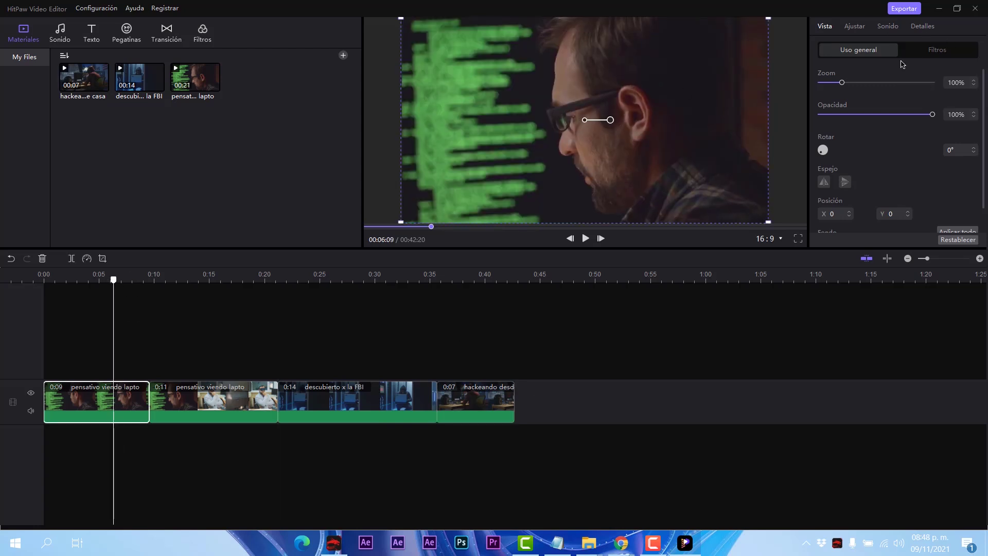
left_click(854, 27)
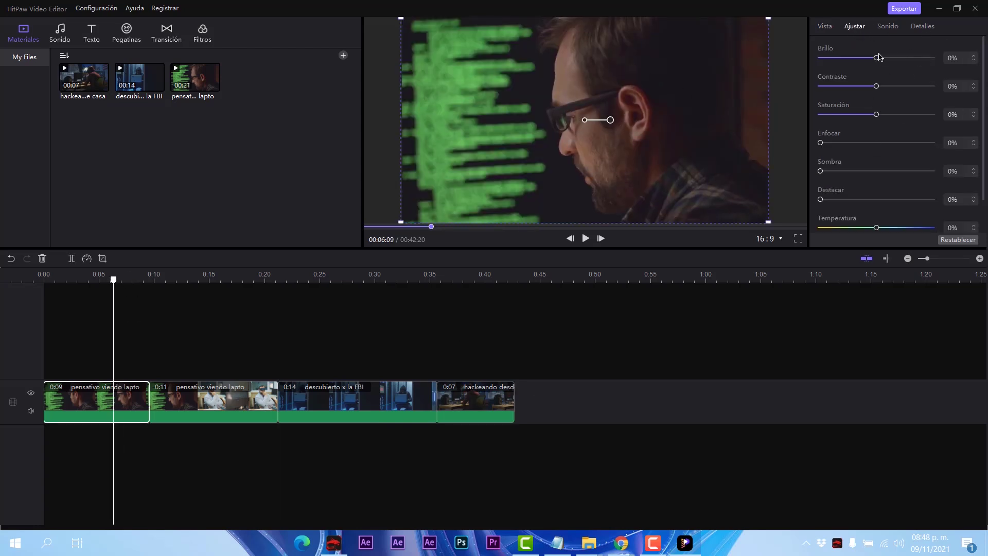
left_click(886, 27)
left_click(924, 28)
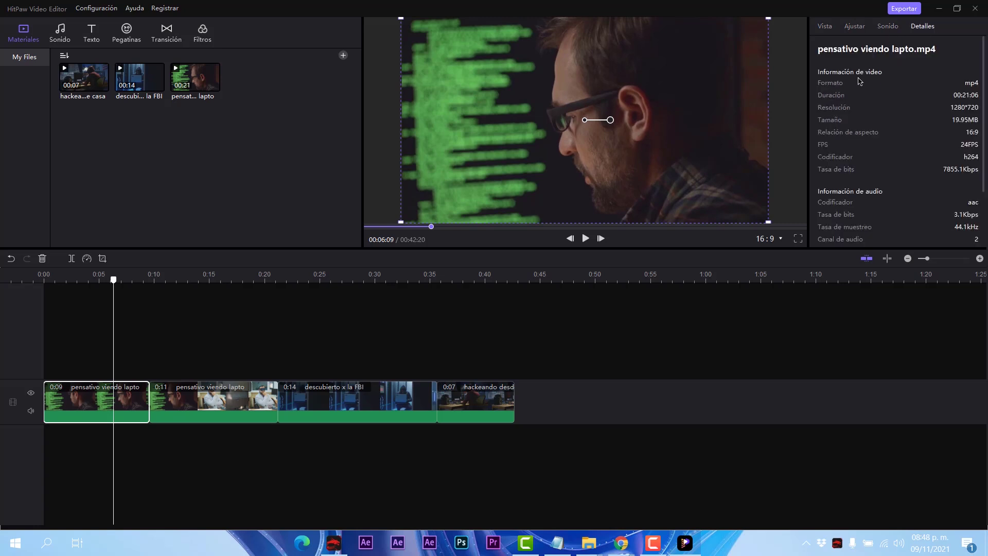
left_click(826, 27)
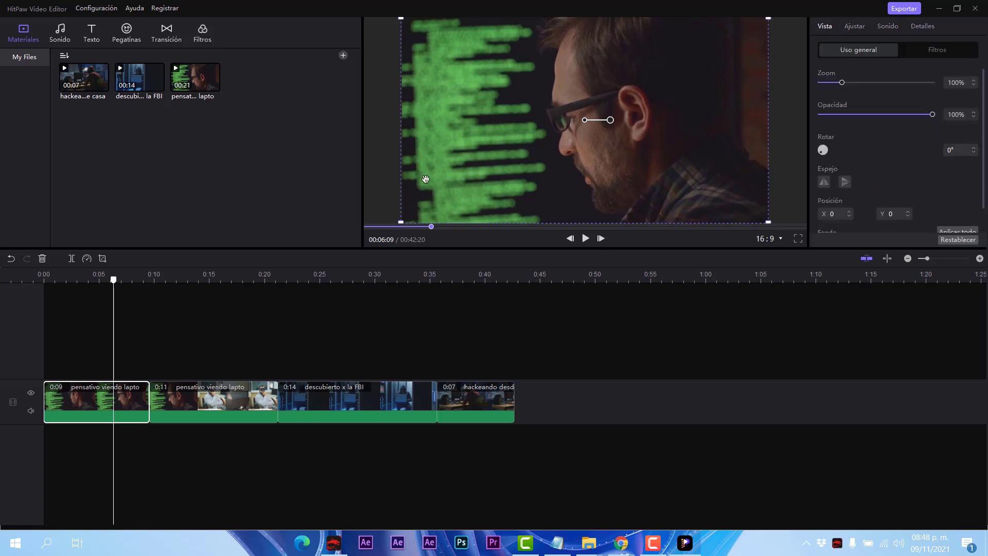
Scrub through the sequence and place the "Windows 11 UPDATE" video on a new track above, starting where the last clip ends
left_click(87, 285)
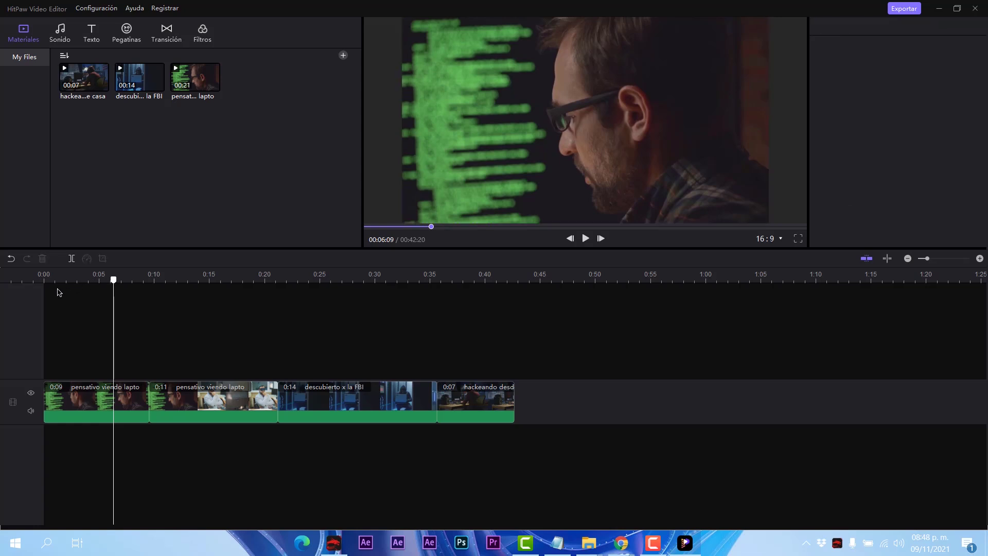
left_click(60, 288)
left_click_drag(60, 281, 540, 307)
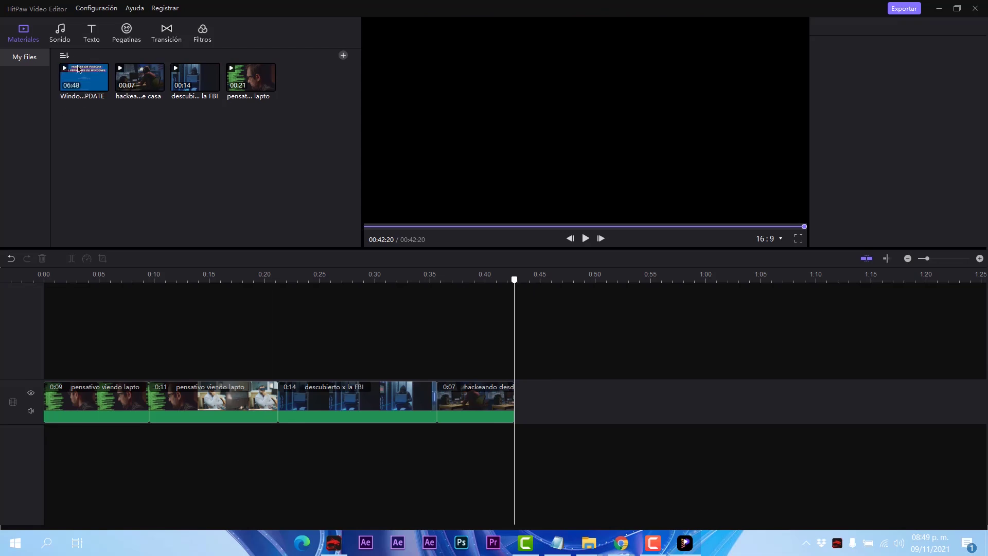
left_click_drag(78, 69, 500, 334)
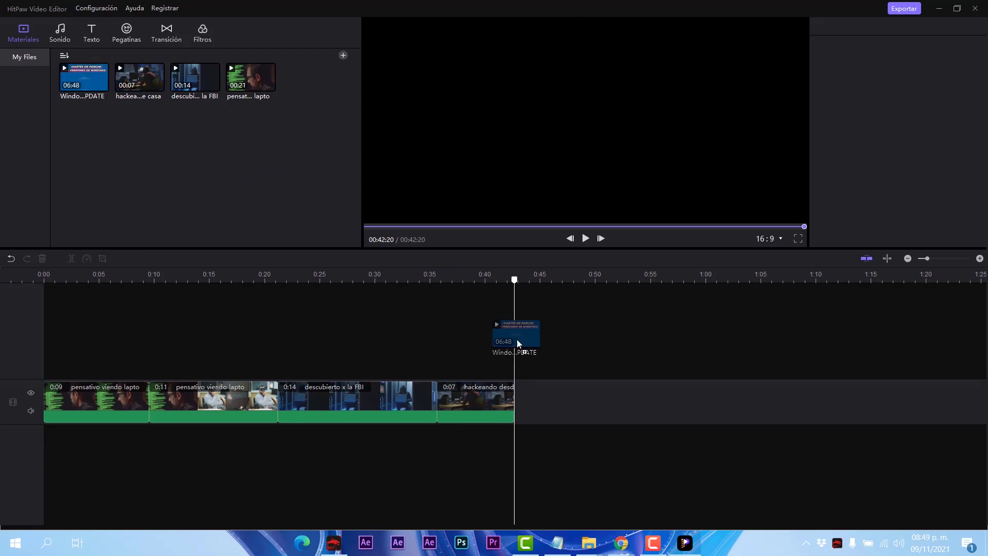
Extract the audio of the "Windows 11 UPDATE" clip to its own track and delete the video clip
left_click_drag(554, 363, 601, 280)
left_click(576, 278)
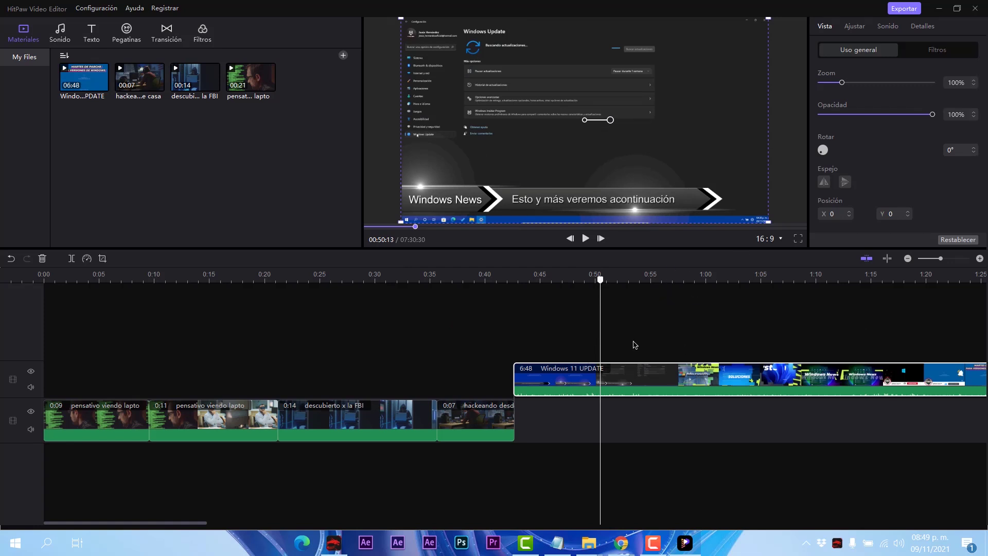
right_click(617, 384)
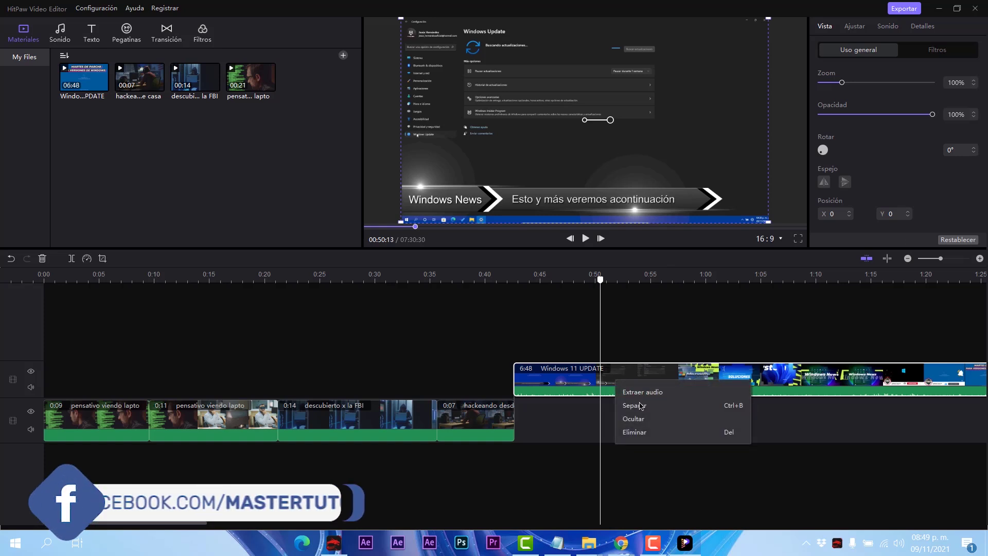
left_click(653, 394)
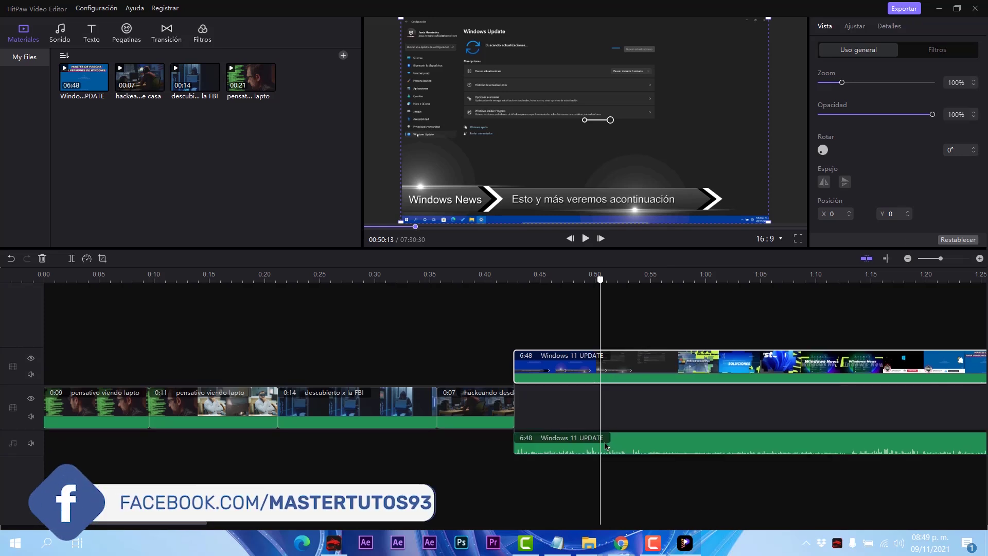
key("Delete")
Trim the start of the "Windows 11 UPDATE" audio to leave about 6:31 and move it to the timeline's beginning
left_click(599, 427)
left_click_drag(599, 427, 568, 447)
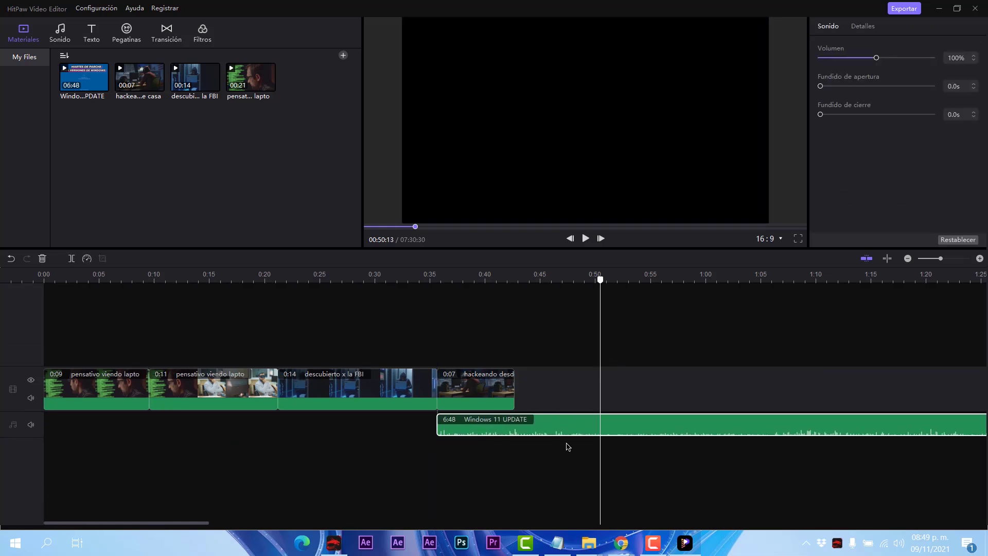
left_click_drag(464, 426, 630, 426)
left_click_drag(737, 427, 172, 434)
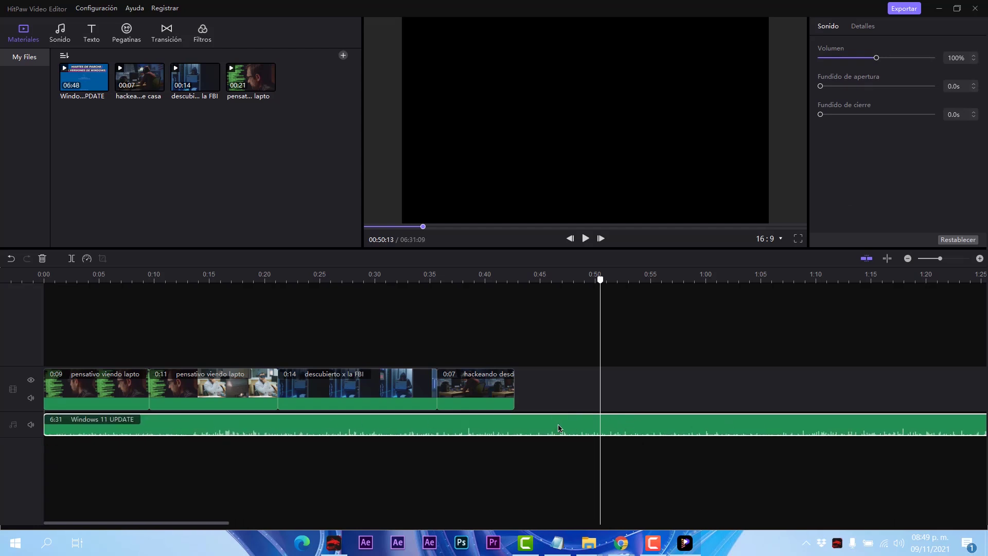
Trim the audio's start further to leave about 5:53, realign it with 0:00 and play the sequence from the beginning
left_click_drag(210, 421, 419, 432)
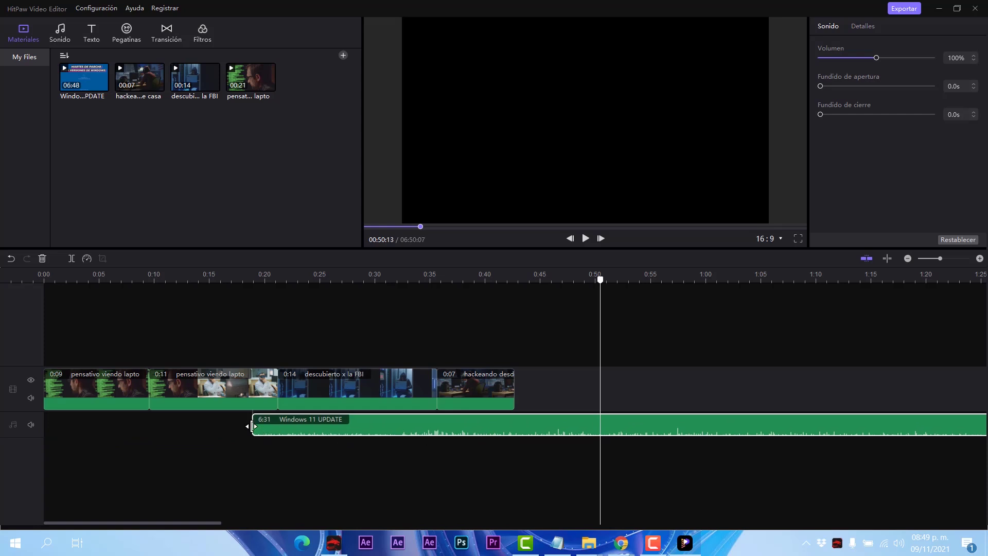
left_click_drag(253, 426, 611, 426)
left_click_drag(861, 432, 196, 434)
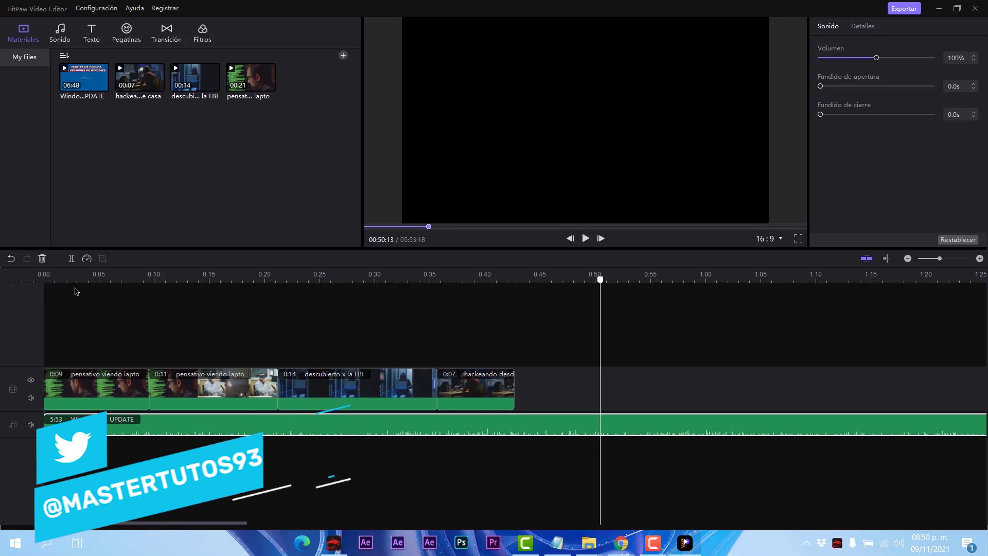
key("space")
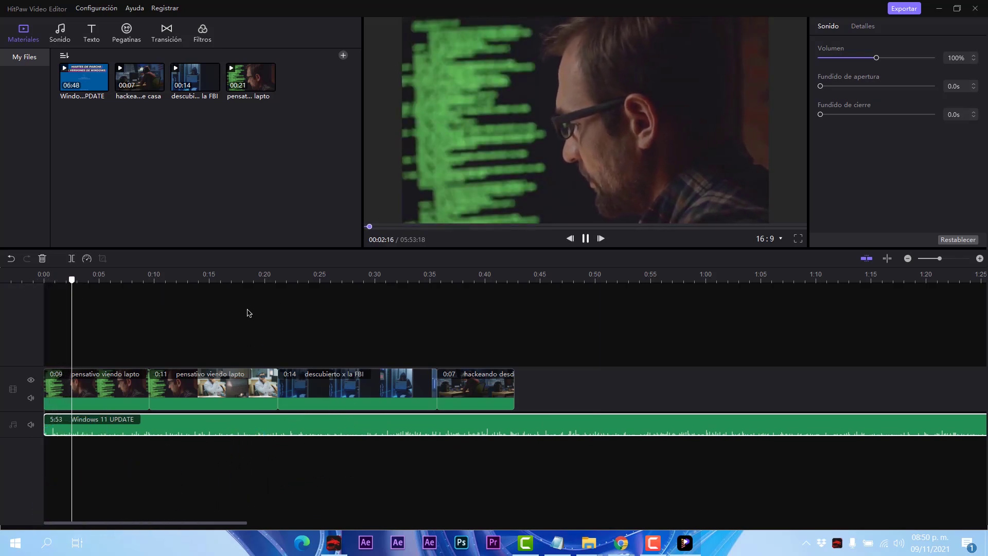
Stop playback, split the "Windows 11 UPDATE" audio where the last video clip ends, and delete the remainder
key("space")
left_click_drag(500, 276, 516, 282)
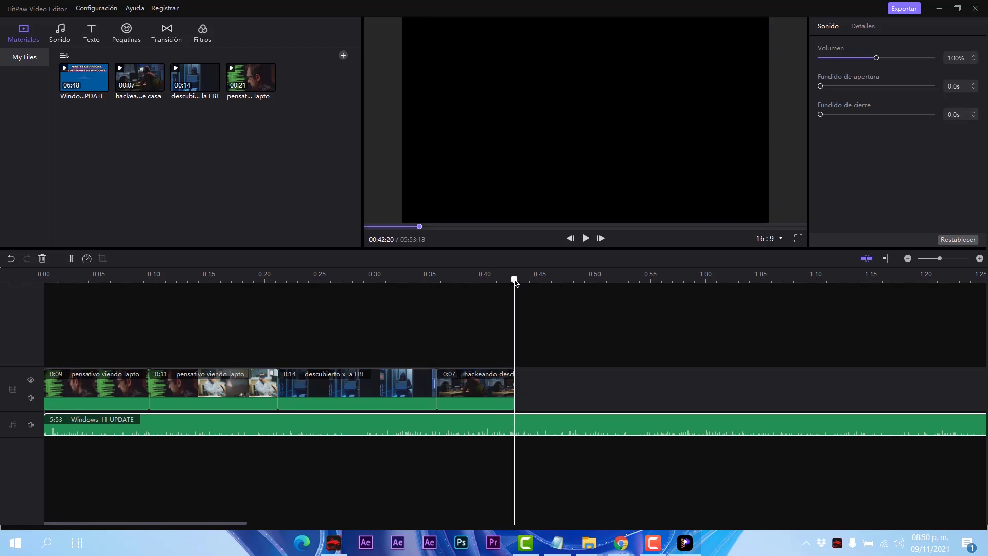
right_click(516, 426)
left_click(537, 429)
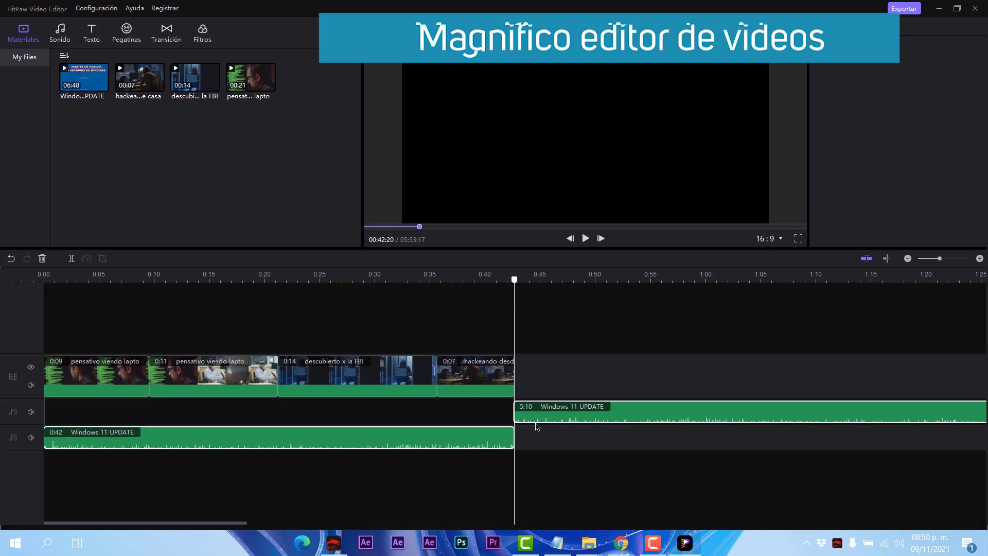
left_click(535, 415)
key("Delete")
left_click(427, 428)
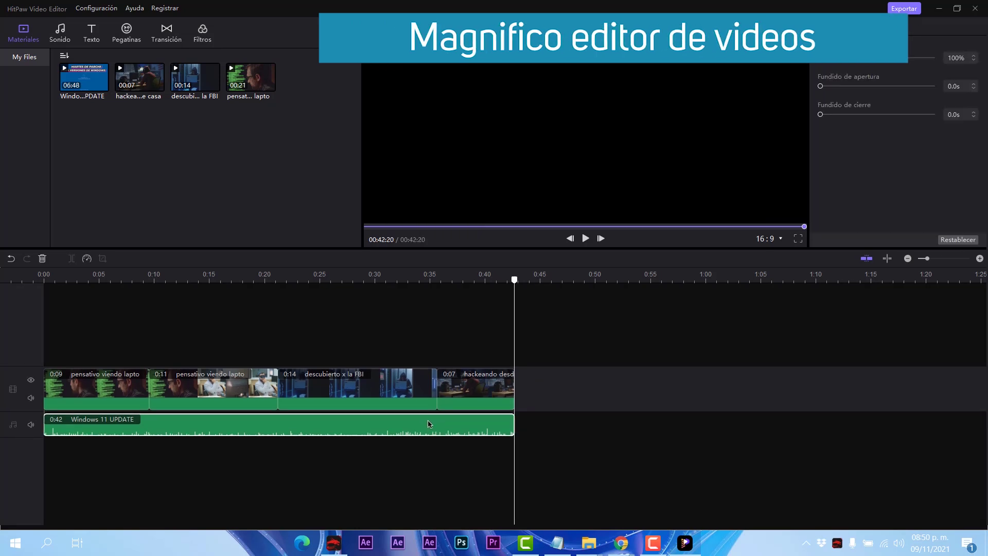
Scrub through the sequence, play a passage from about 0:35 and return the playhead to the beginning
left_click(74, 288)
left_click_drag(126, 285, 148, 280)
left_click_drag(316, 282, 434, 282)
left_click(586, 239)
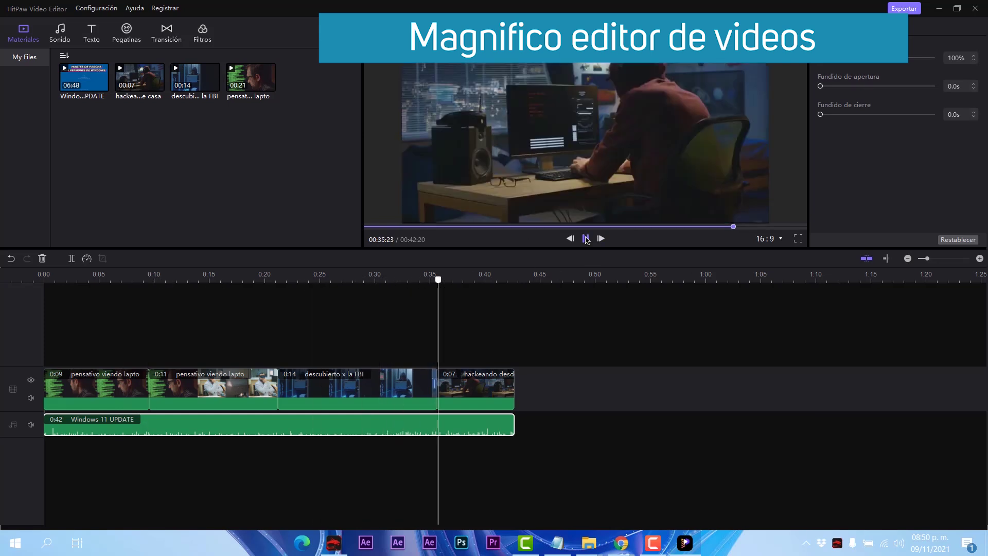
left_click(586, 239)
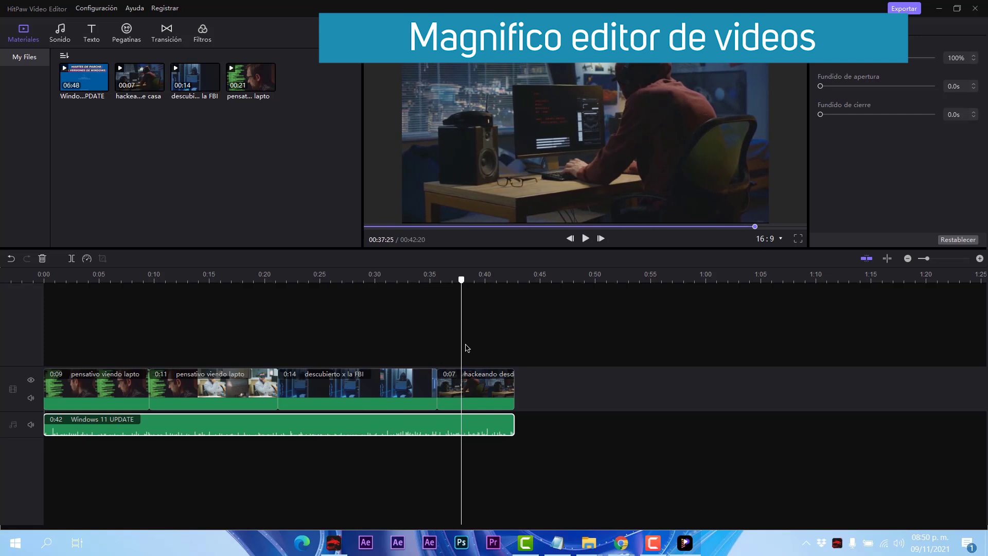
left_click_drag(461, 281, 167, 296)
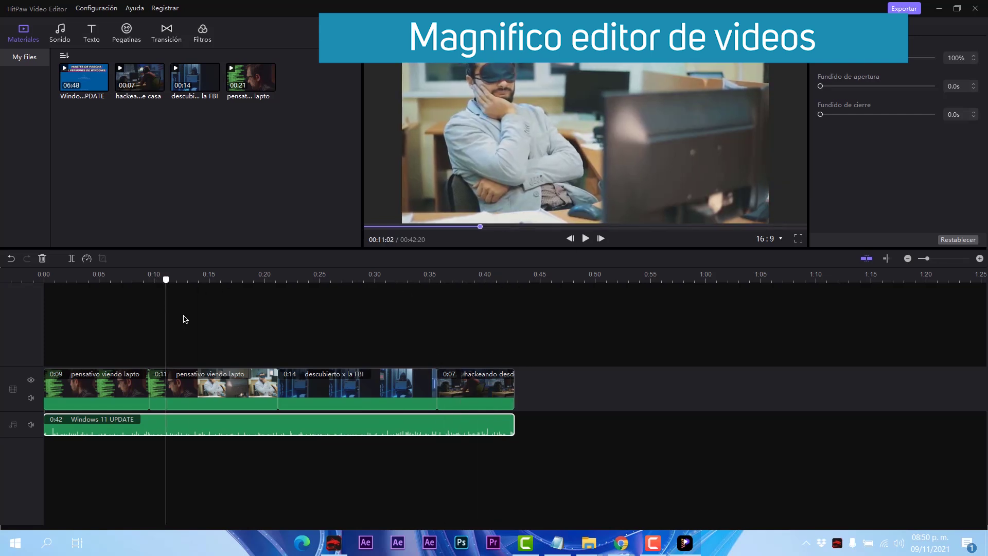
left_click(323, 322)
left_click_drag(329, 289, 36, 315)
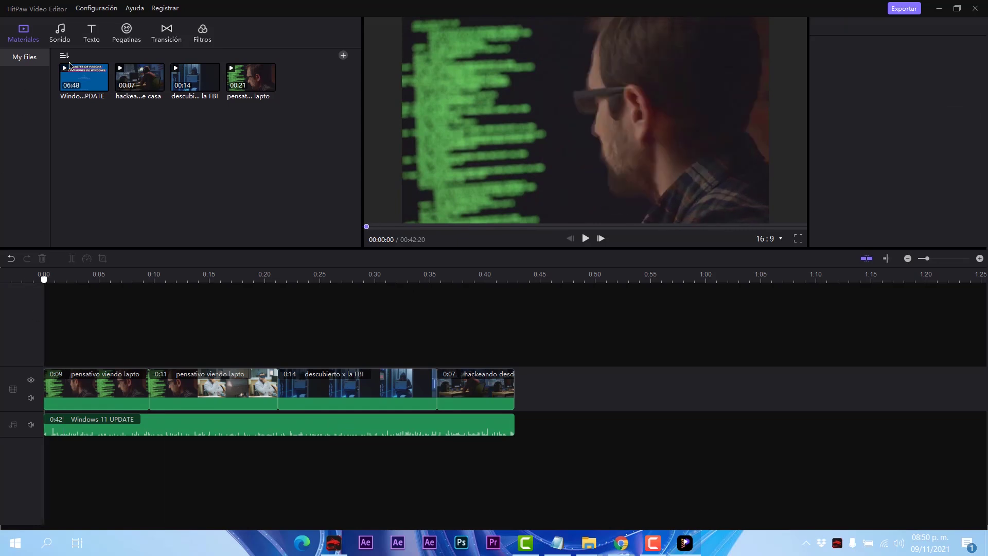
Preview sounds in the built-in library and add the "Cul De Sac" music to a new audio track at 0:00
left_click(60, 37)
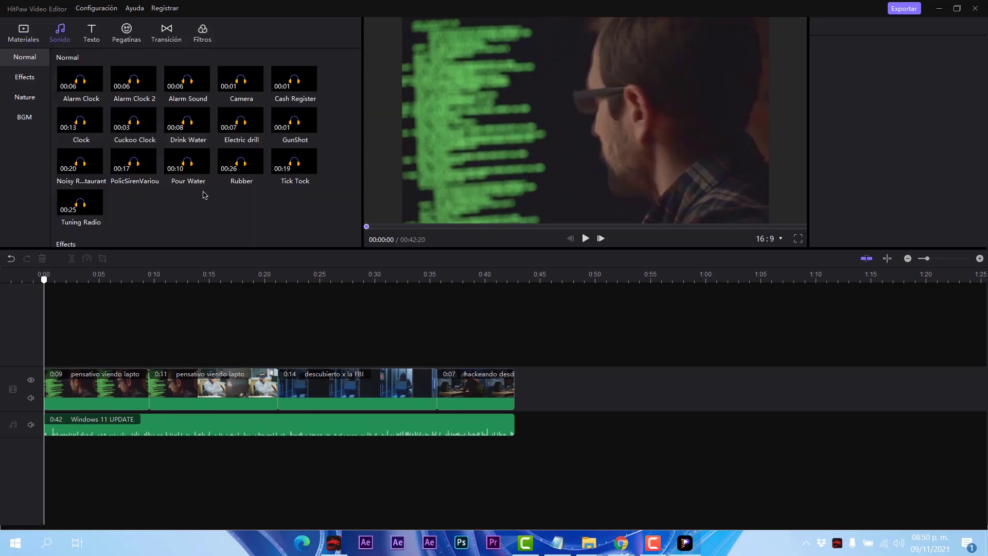
left_click(84, 86)
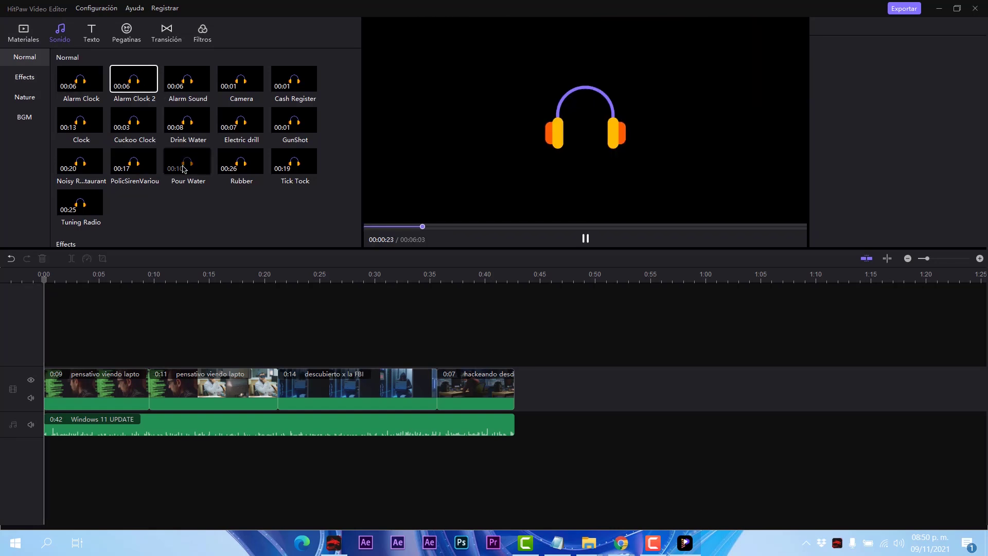
scroll(182, 169, "down", 3)
left_click(180, 124)
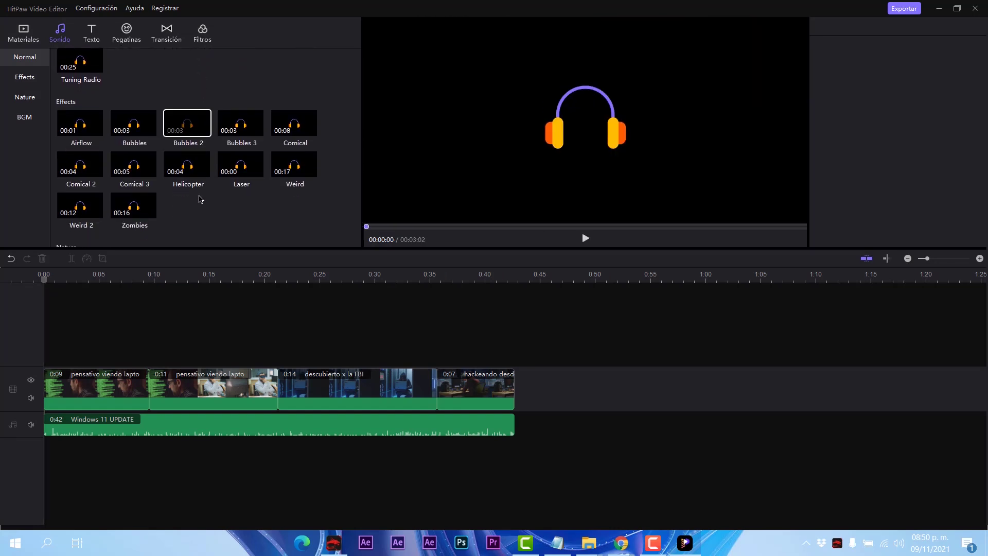
scroll(200, 200, "down", 4)
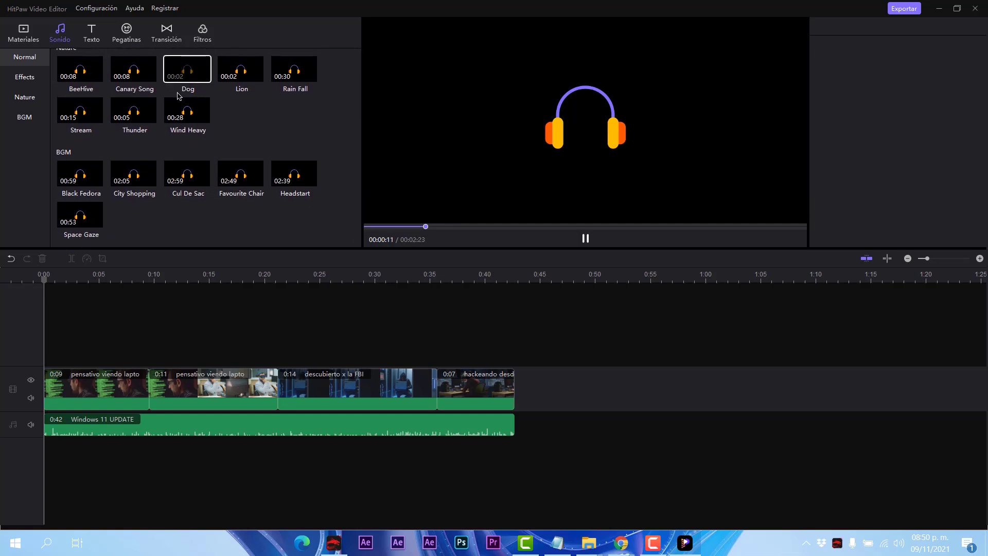
left_click(137, 65)
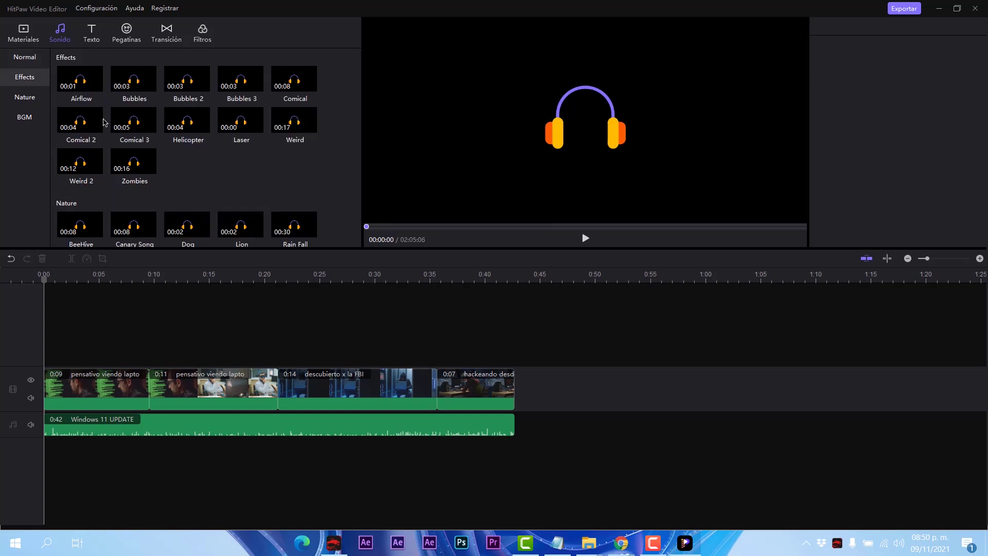
left_click(27, 97)
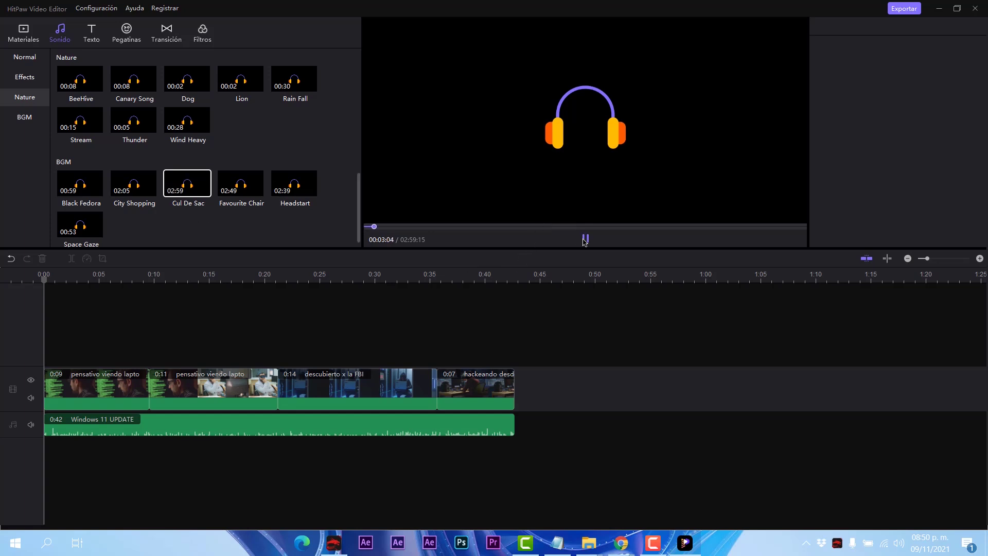
left_click_drag(200, 204, 64, 441)
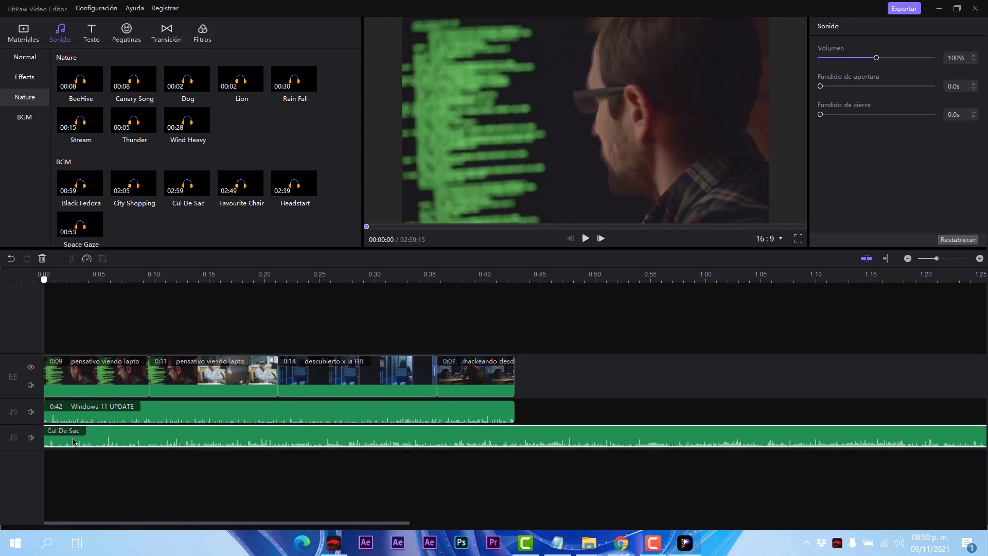
right_click(517, 436)
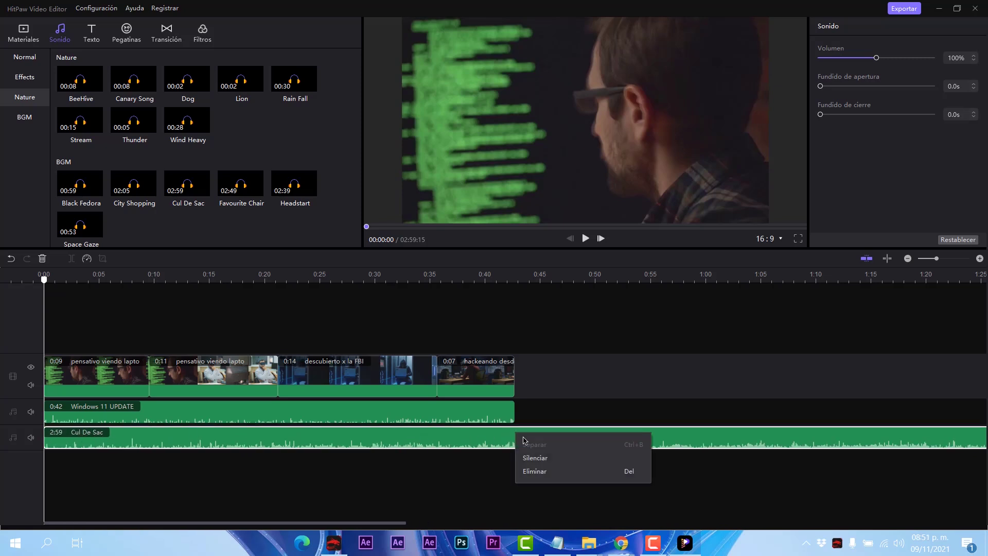
left_click(537, 455)
right_click(517, 437)
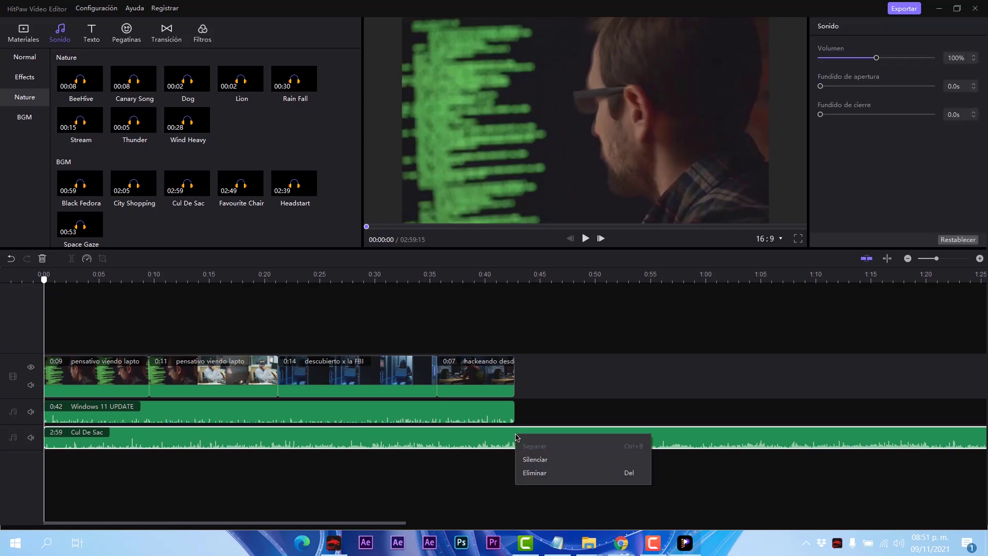
left_click(508, 436)
Split the "Cul De Sac" music where the last video clip ends and delete the part beyond it
left_click(441, 288)
left_click(514, 288)
left_click(404, 288)
left_click_drag(478, 294, 516, 299)
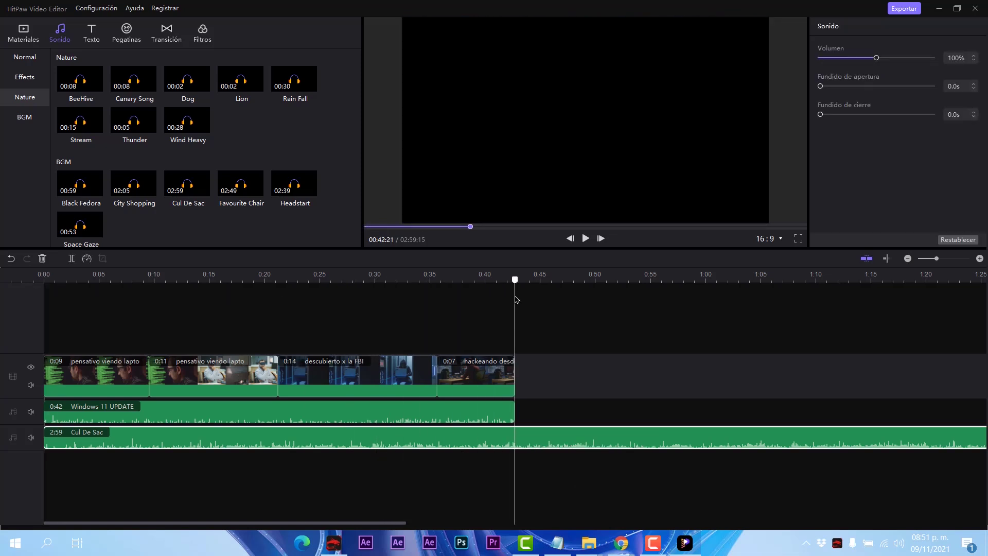
right_click(528, 436)
left_click(553, 447)
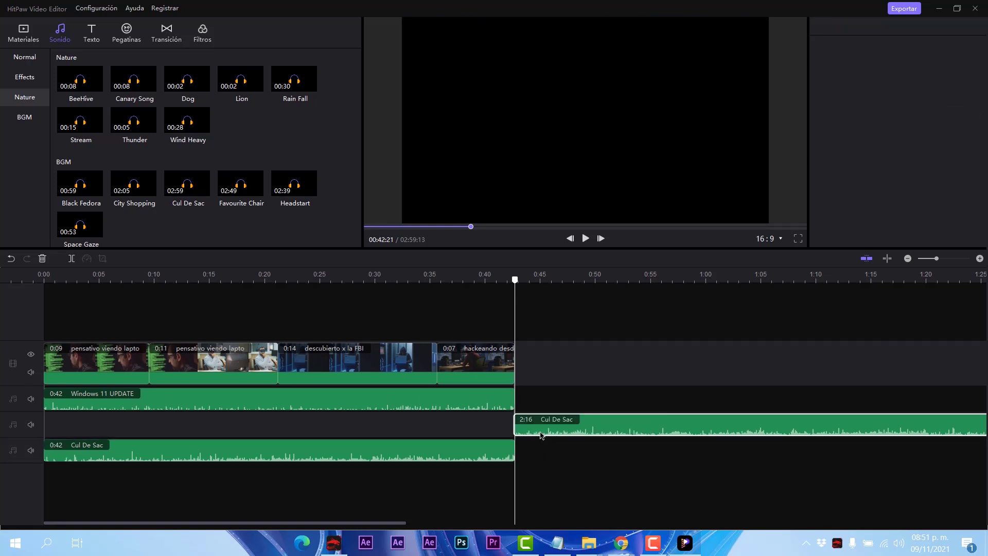
key("Delete")
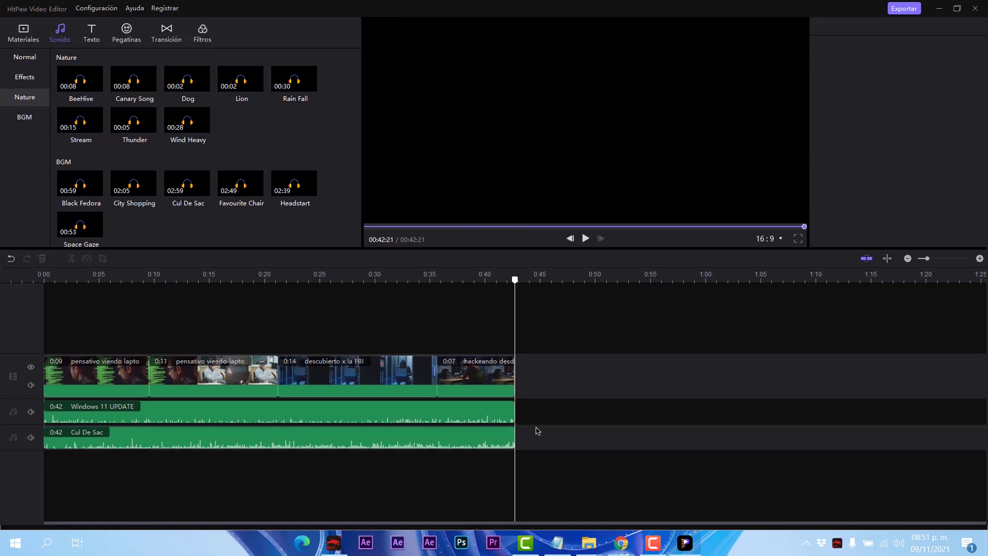
Play a short passage from about 0:25 with both audio tracks and return the playhead to the beginning
left_click(318, 280)
key("space")
key("space")
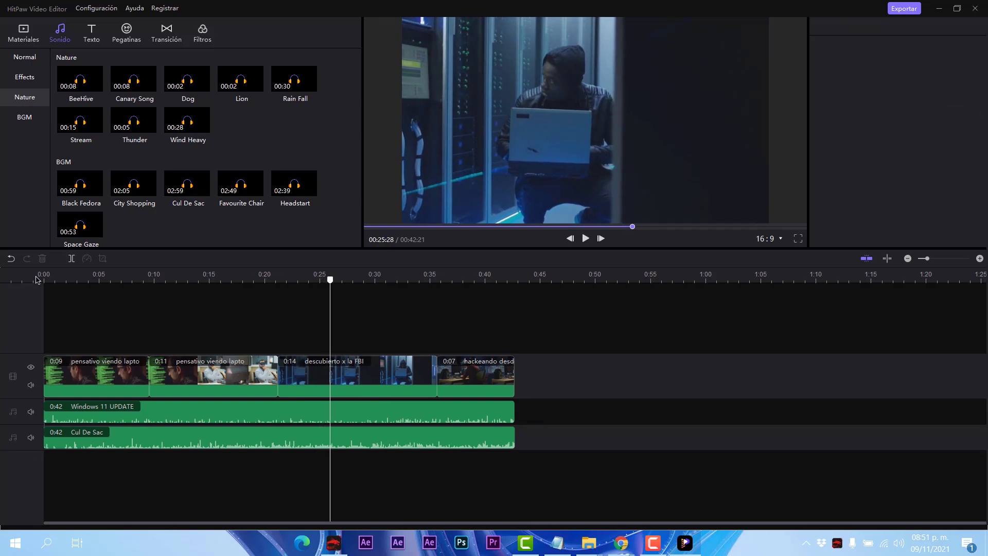
left_click(38, 279)
Lower the "Cul De Sac" music's volume to 13%, play the mix, and reduce the volume further to 4%
left_click(210, 432)
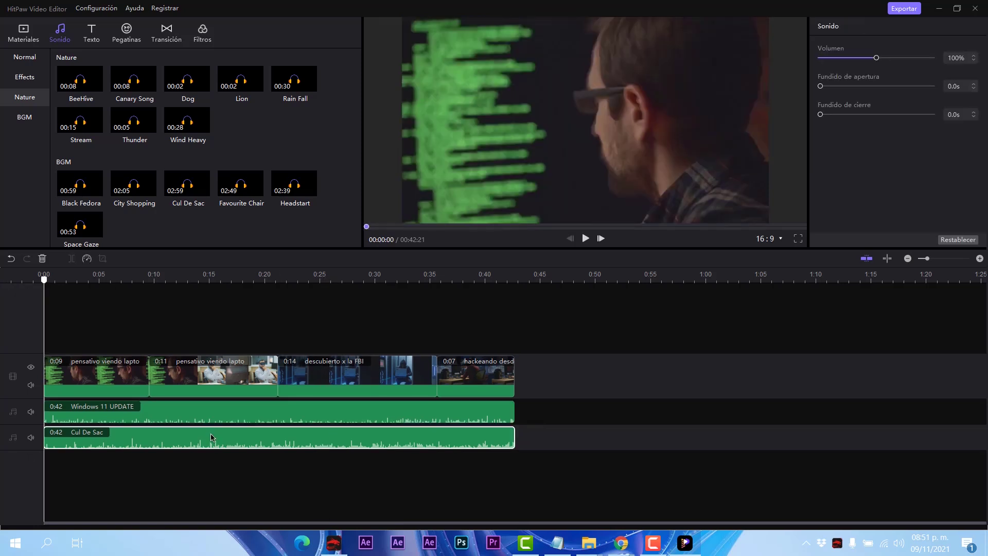
right_click(212, 435)
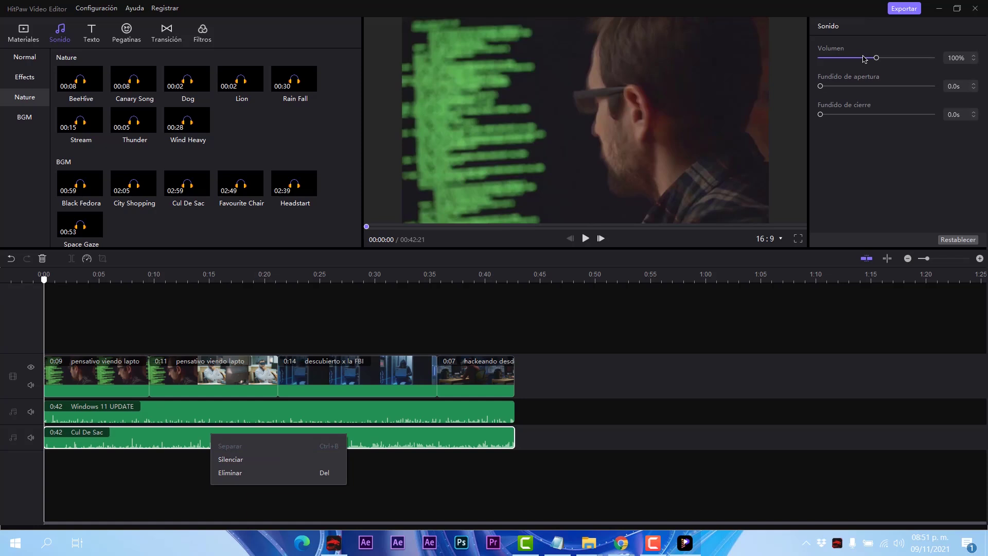
left_click_drag(865, 58, 858, 58)
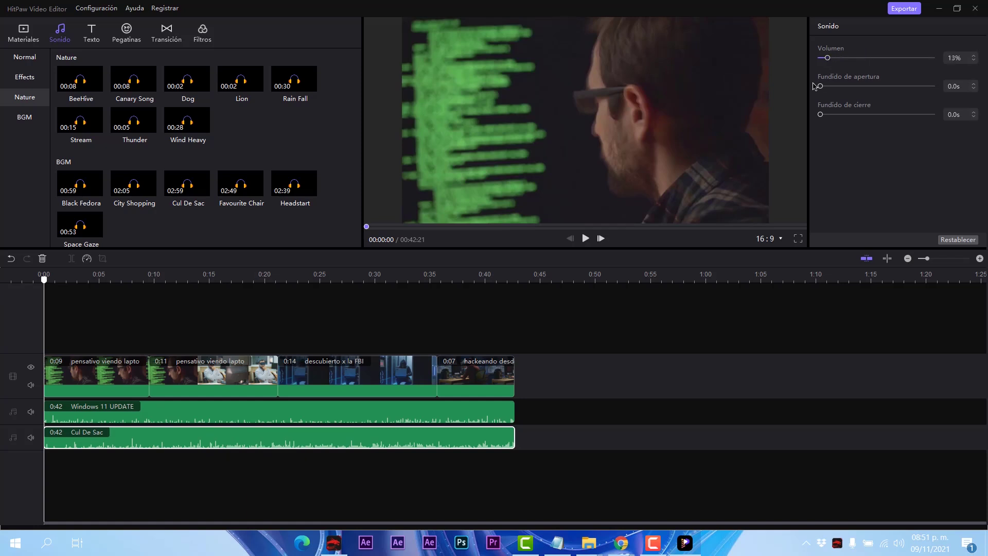
left_click(592, 239)
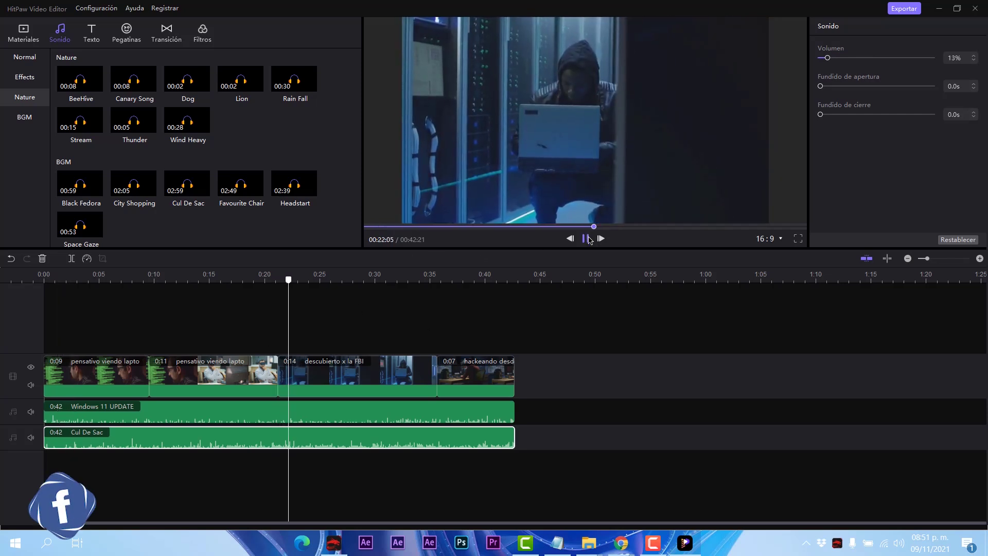
left_click_drag(828, 57, 824, 59)
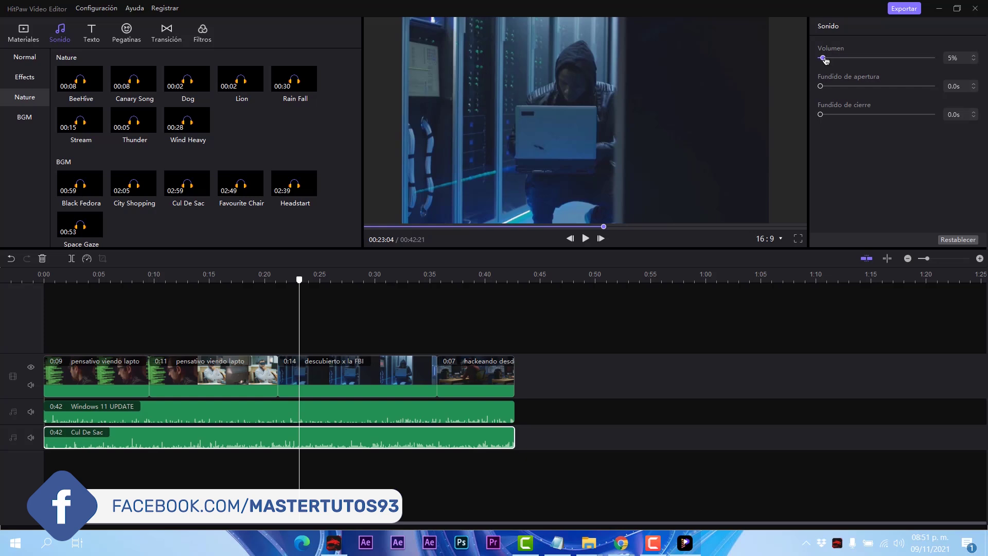
key("space")
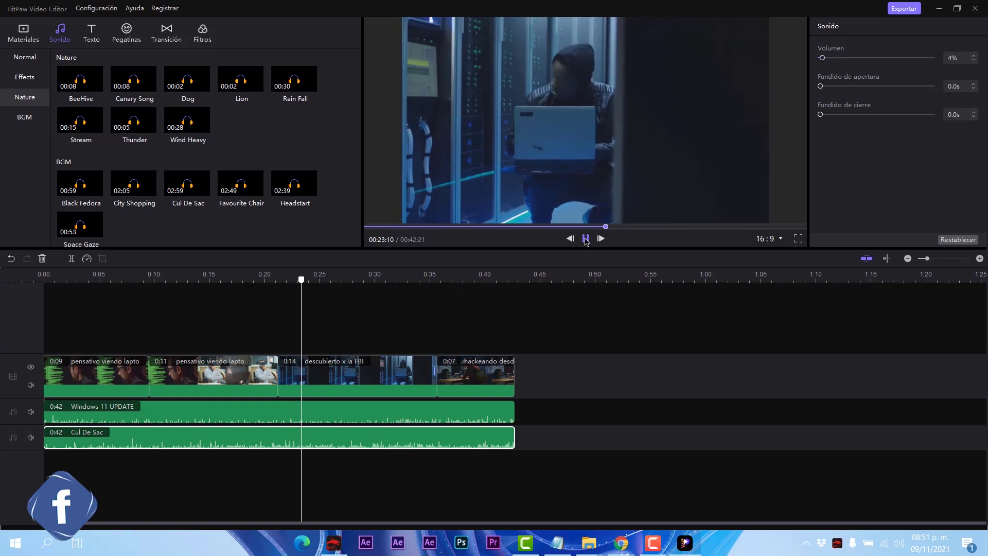
left_click_drag(314, 282, 73, 296)
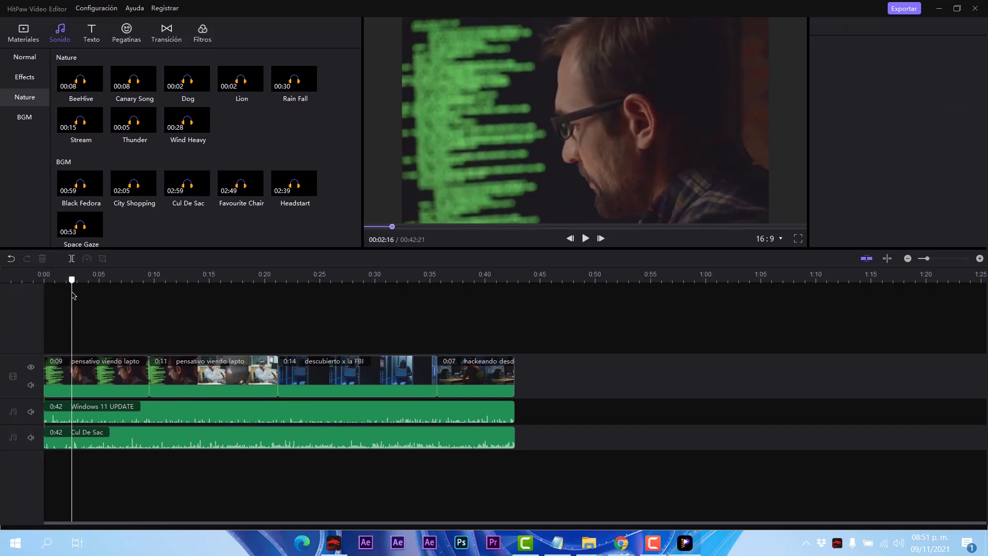
Browse the text styles and place the yellow Righteous-font title on a new track above the video at about 0:06
left_click(99, 37)
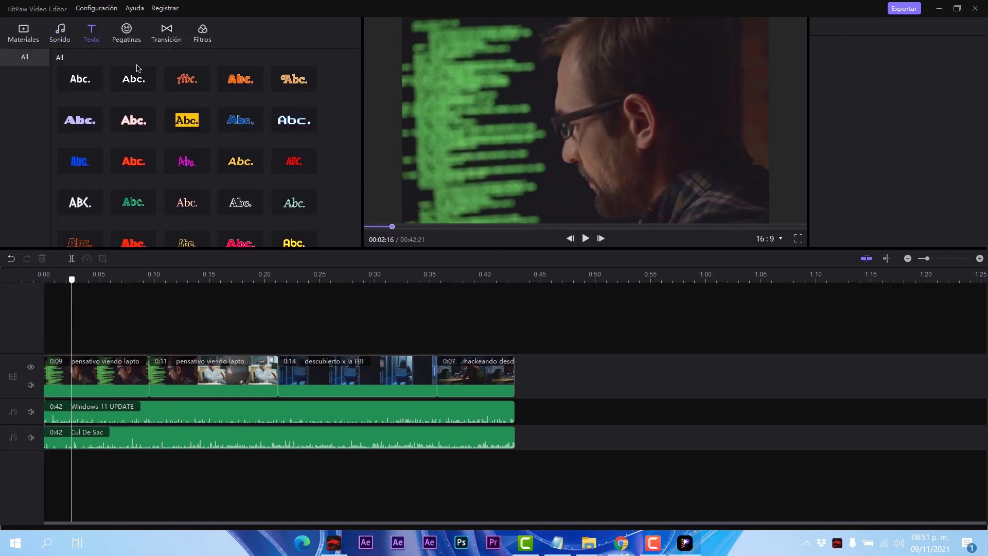
scroll(180, 128, "down", 3)
scroll(222, 176, "up", 3)
scroll(223, 173, "down", 1)
scroll(208, 221, "down", 4)
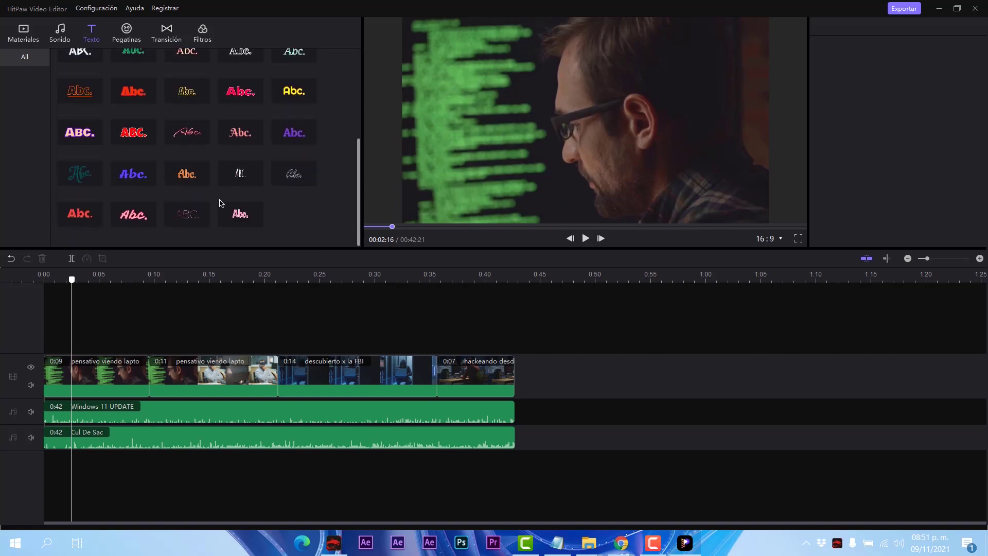
left_click_drag(112, 347, 112, 348)
left_click(117, 281)
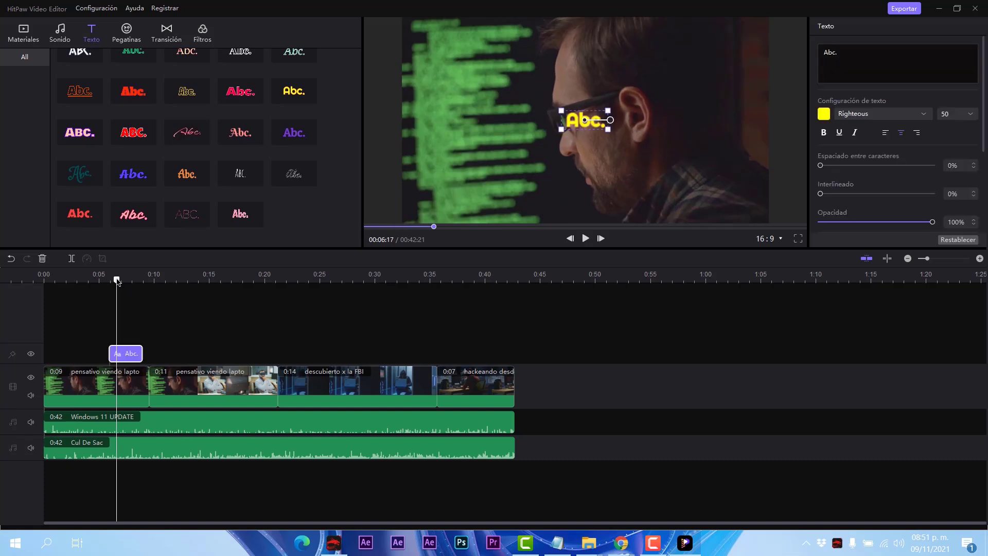
Change the title's text to "Nuevo Windows 11" at size 88 and position it near the top of the frame
left_click(587, 121)
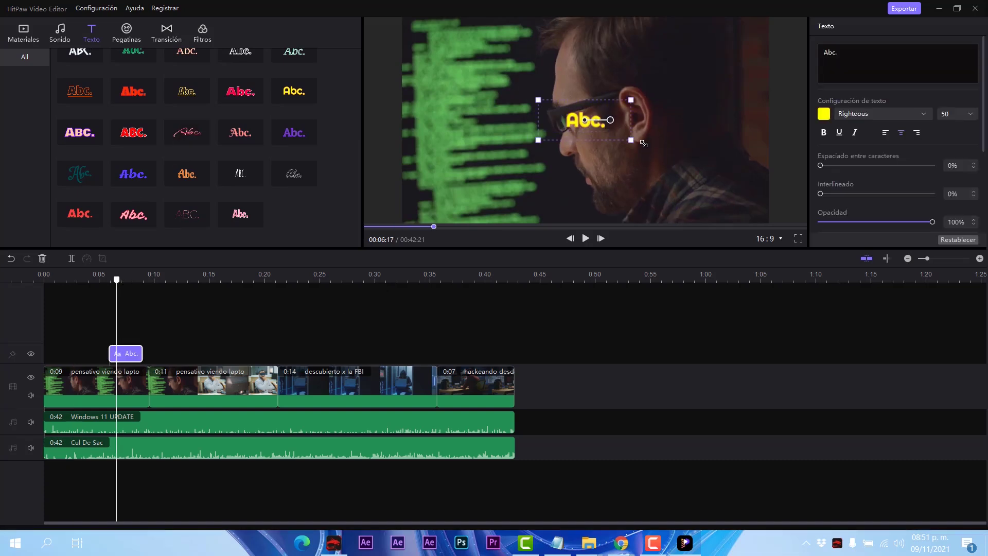
left_click_drag(675, 159, 676, 158)
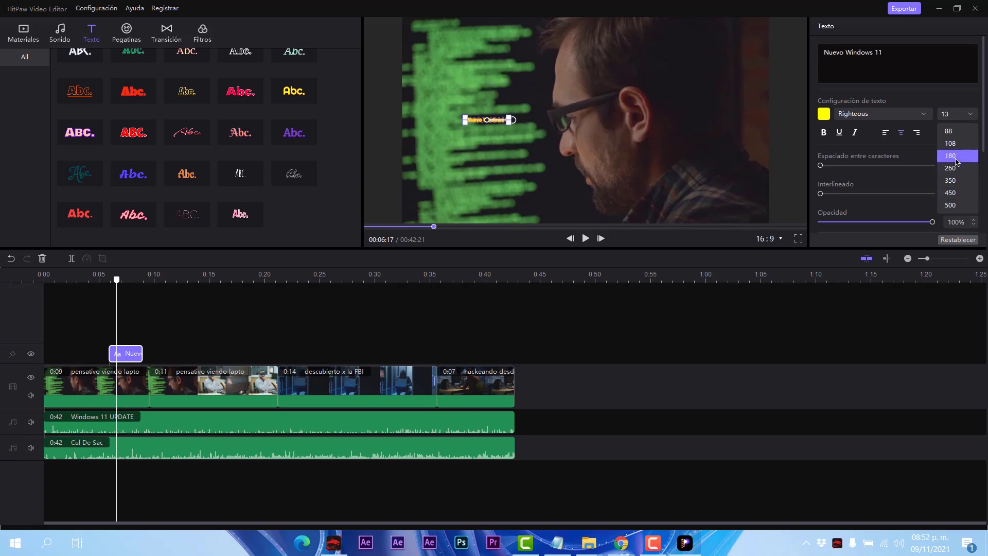
left_click(956, 208)
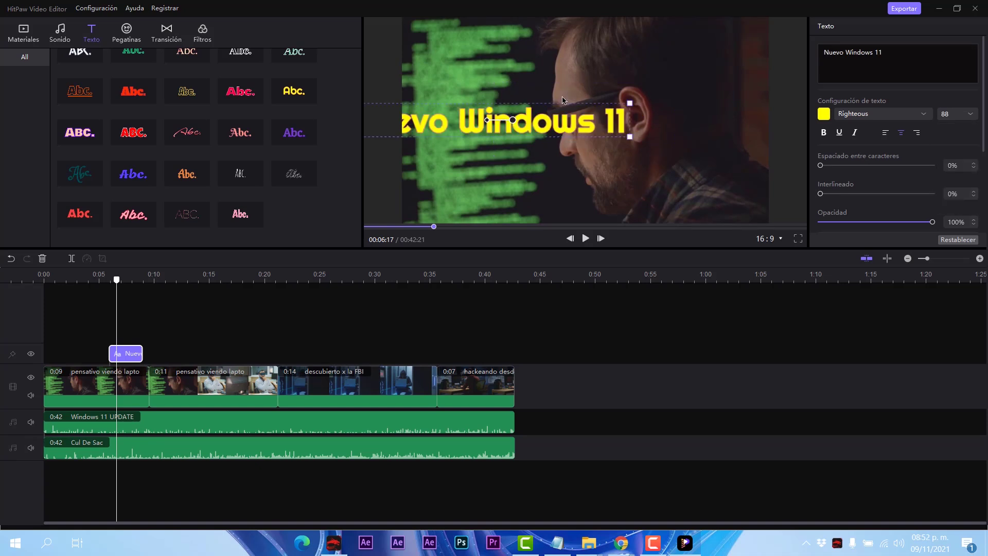
left_click_drag(678, 36, 667, 39)
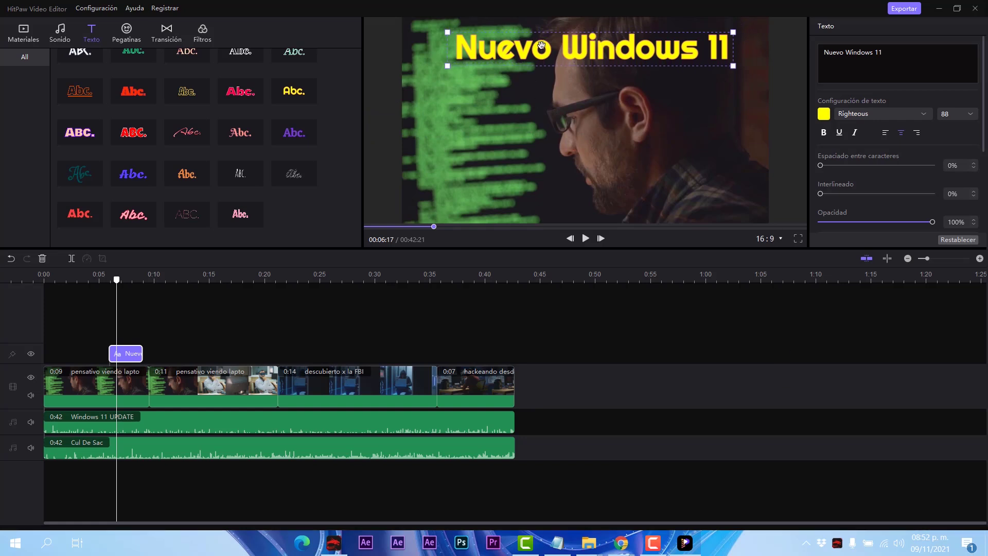
Make the "Nuevo Windows 11" title bold and view it in the frame at about 0:09
left_click(868, 114)
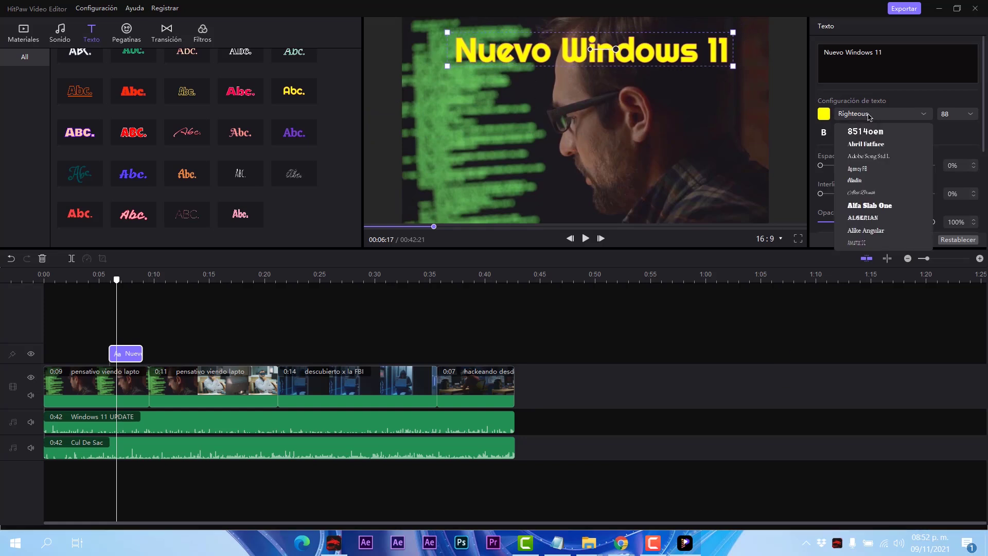
left_click(881, 83)
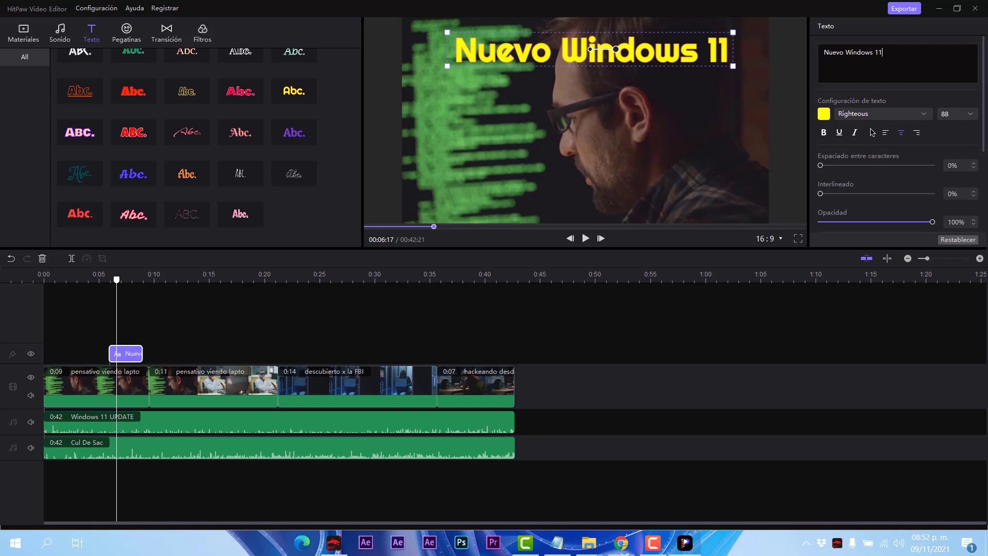
left_click(824, 135)
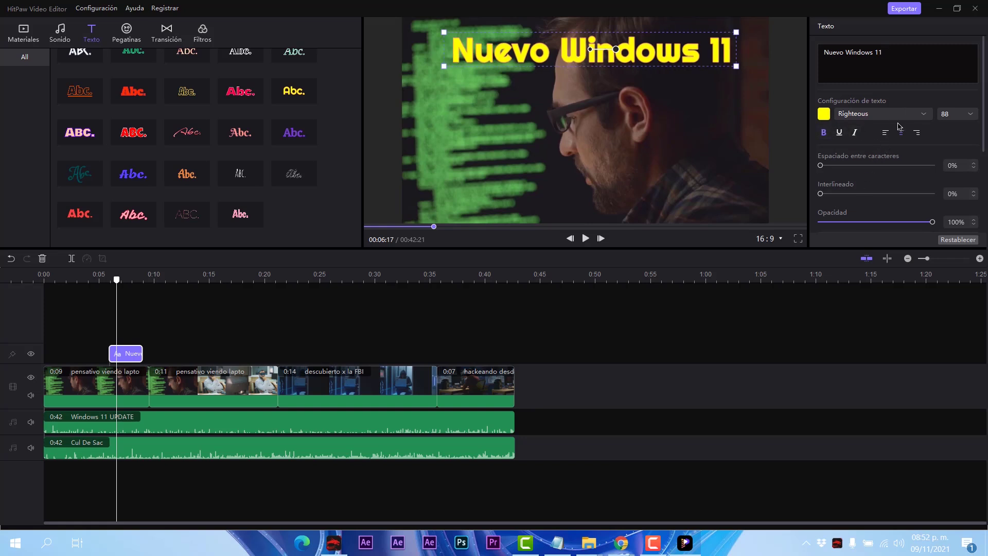
scroll(918, 212, "down", 2)
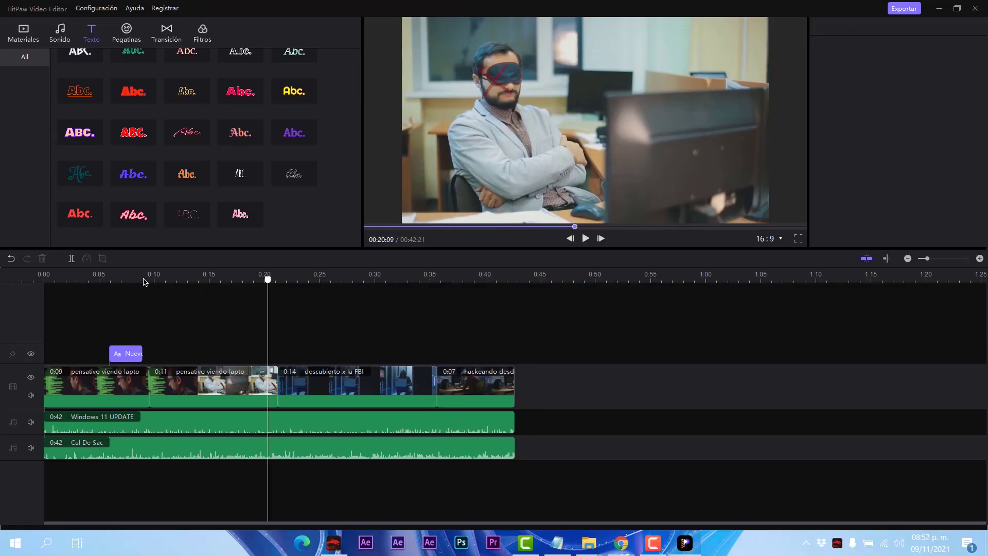
left_click(143, 278)
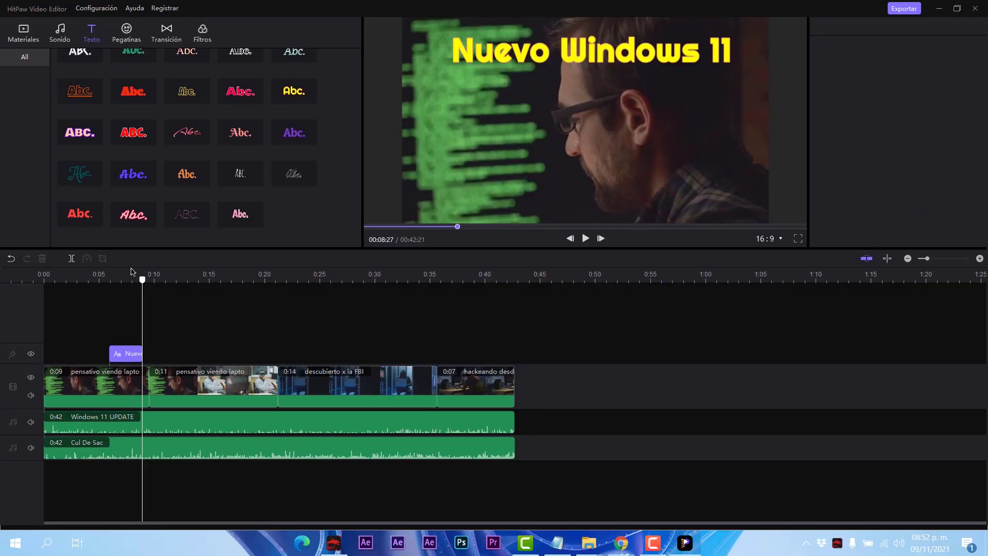
Preview the "BOOM" and "Go" stickers and place "Go" on a new track above the video at about 0:12
left_click(126, 39)
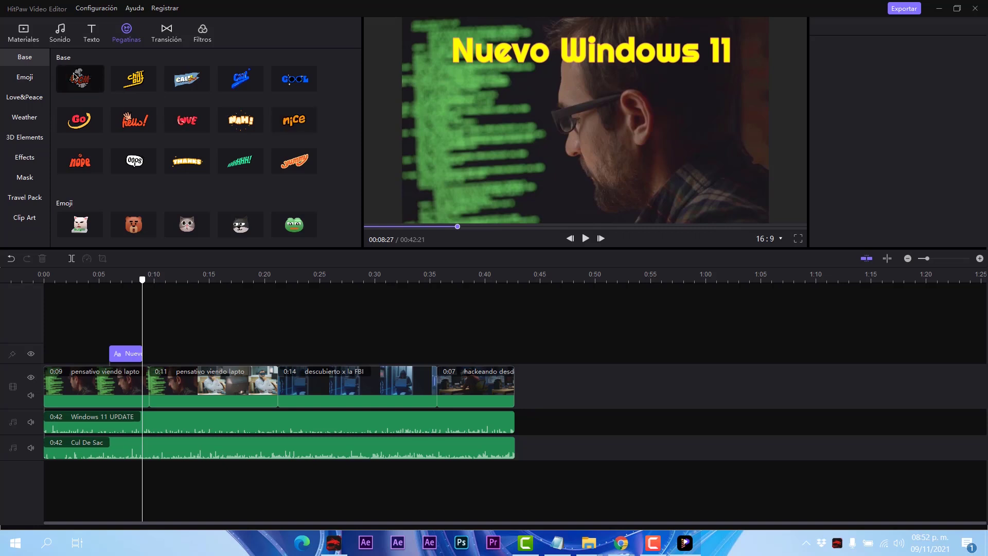
left_click(75, 78)
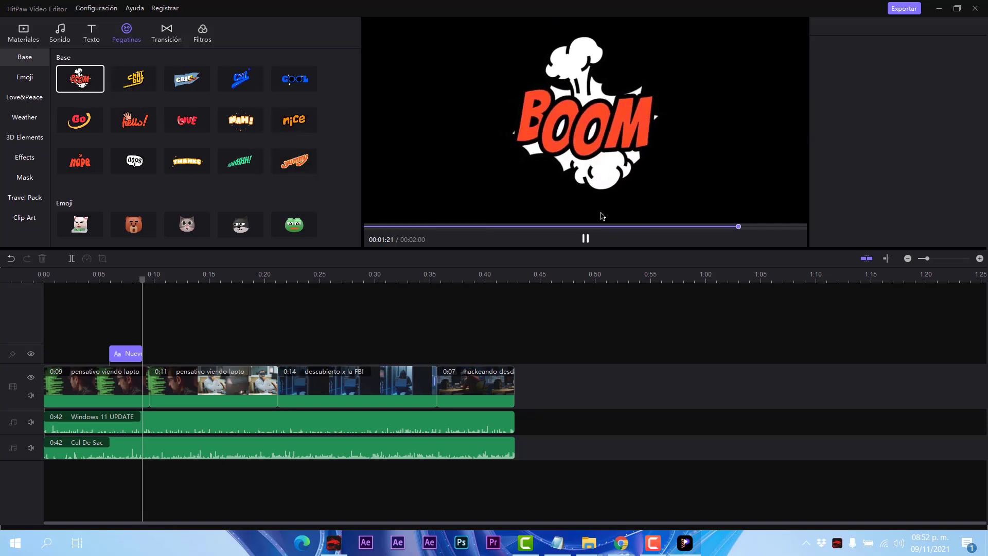
left_click(82, 124)
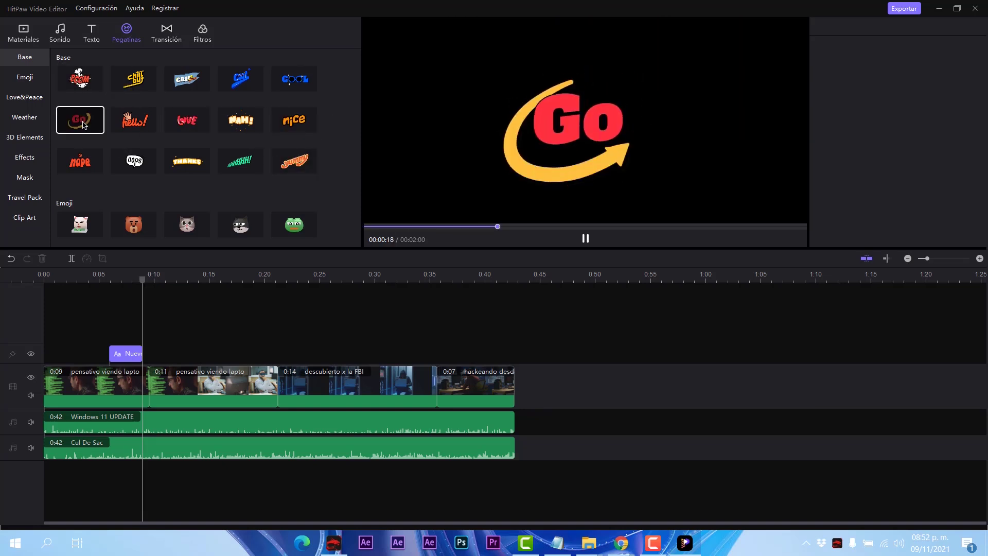
left_click_drag(81, 124, 183, 363)
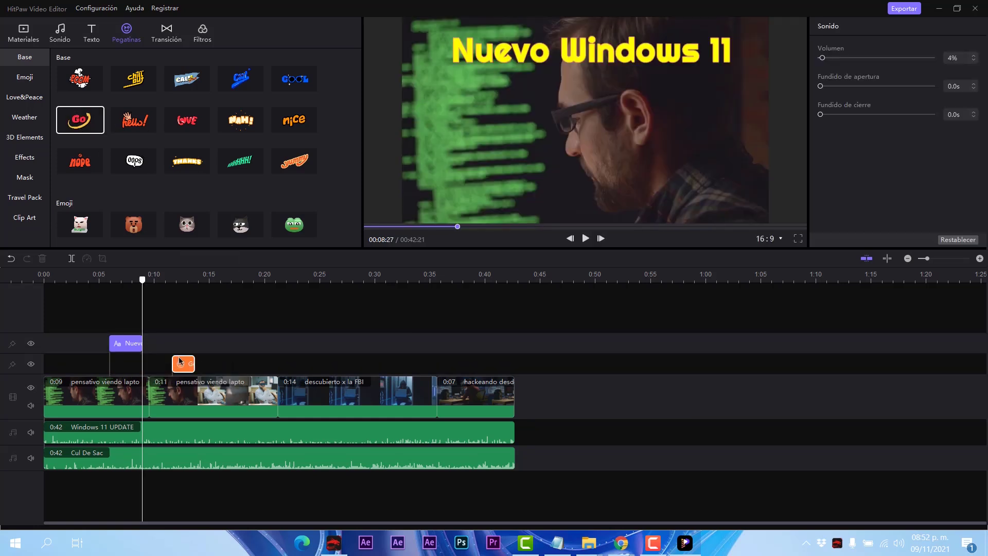
Add the laughing-tears emoji sticker at about 0:19 and the "Las Vegas" travel sticker at about 0:25 on the sticker track
scroll(180, 222, "down", 10)
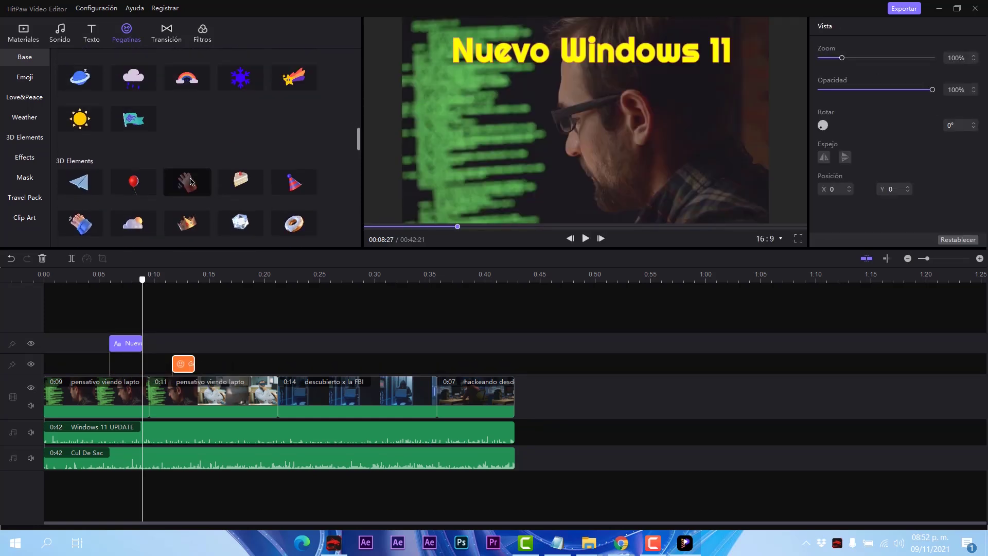
left_click_drag(204, 153, 266, 363)
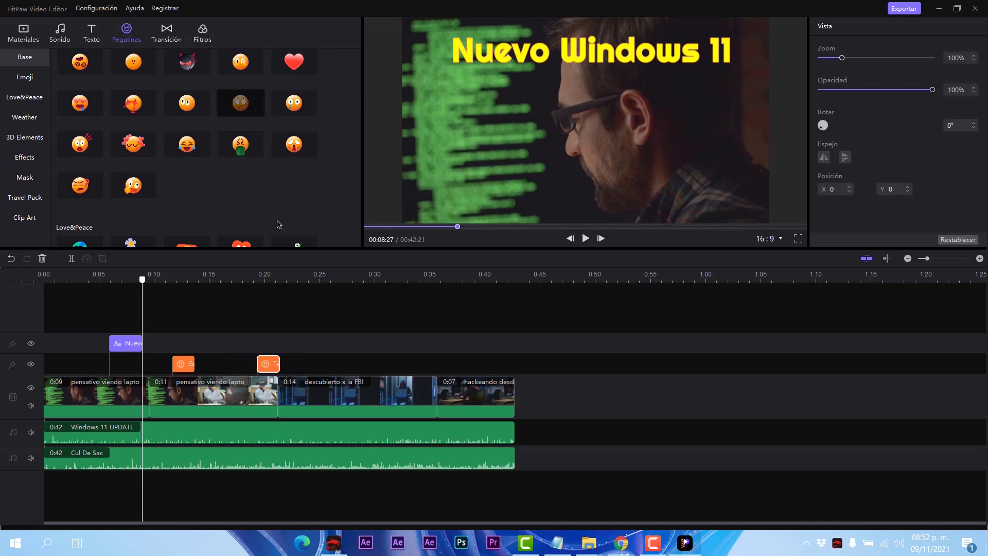
scroll(206, 165, "down", 5)
scroll(212, 184, "down", 10)
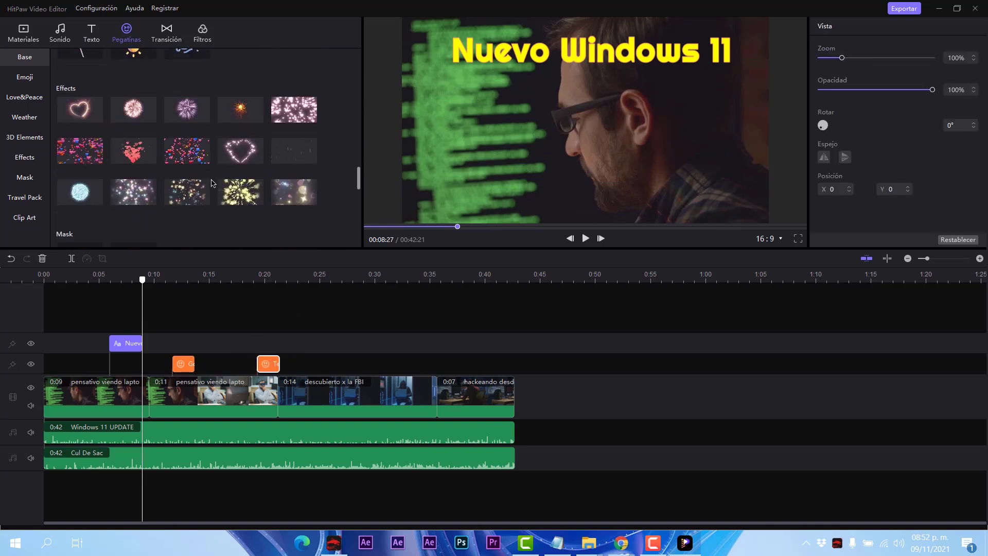
left_click_drag(132, 194, 308, 371)
Reposition the "Las Vegas" sticker over the dark upper-right area of the frame at about 0:27
left_click_drag(342, 279, 347, 281)
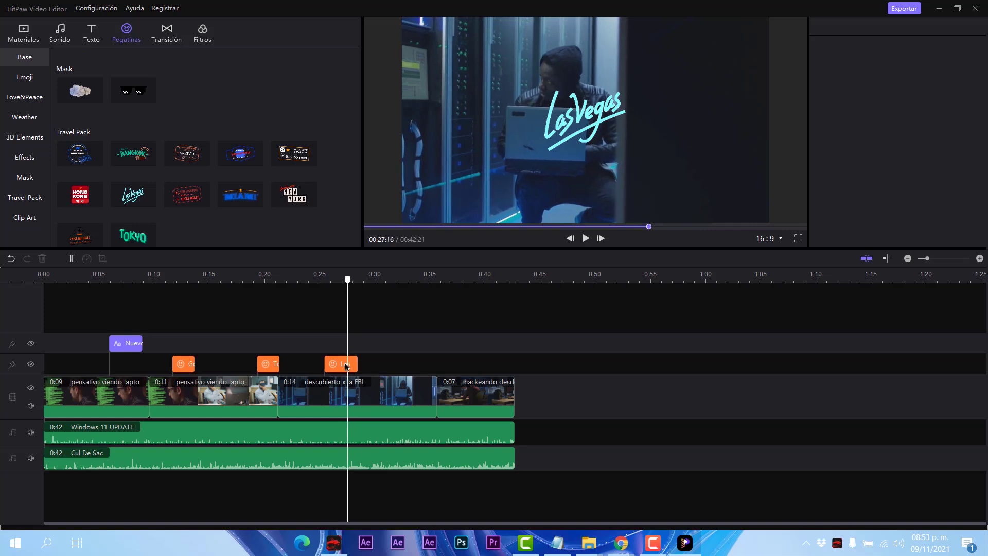
left_click(348, 366)
left_click_drag(634, 80, 727, 54)
Reposition the laughing emoji sticker over the seated man's face at about 0:20
scroll(255, 200, "down", 5)
left_click_drag(347, 280, 270, 280)
left_click(571, 132)
left_click_drag(572, 131, 486, 72)
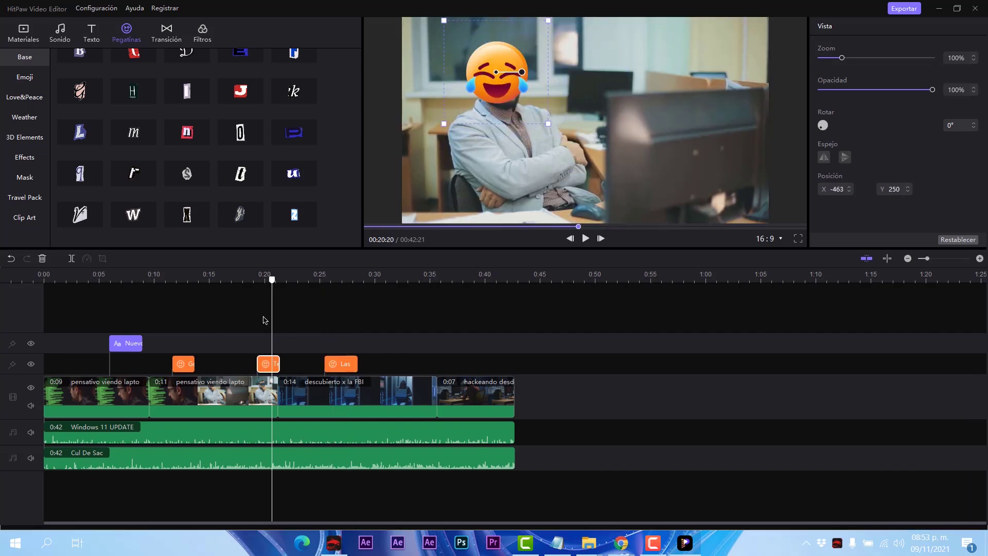
Reposition the "Go" sticker to the upper-right area of the frame, at about X 657, Y 309
left_click_drag(177, 284, 184, 281)
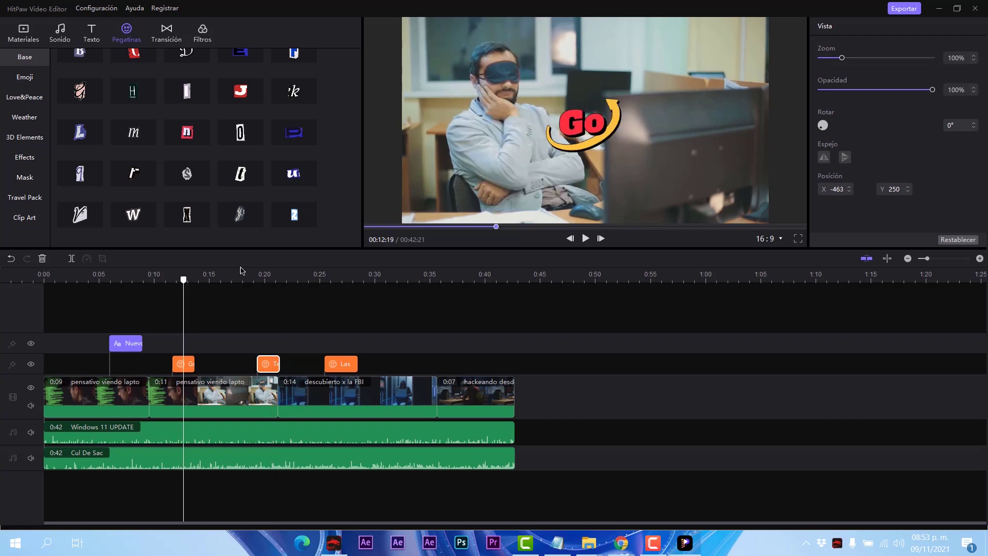
left_click(690, 83)
left_click_drag(691, 82, 698, 73)
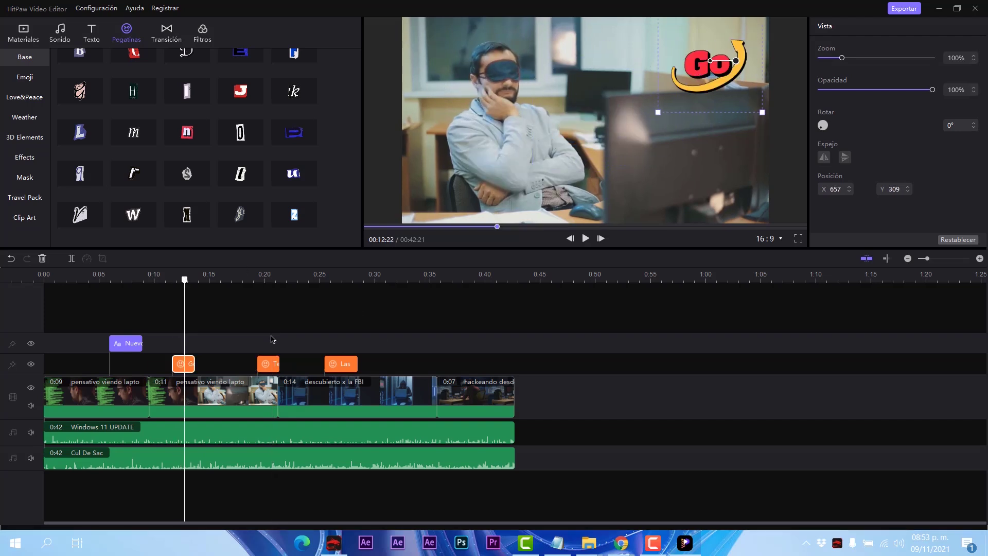
Play the emoji sticker passage from about 0:19 and return the playhead to about 0:21
left_click_drag(257, 283, 258, 280)
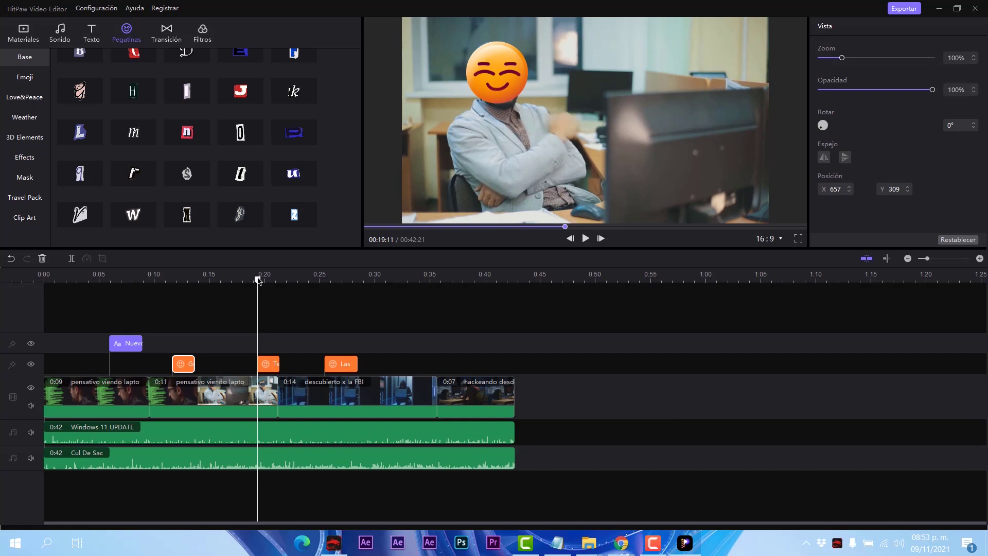
left_click(585, 240)
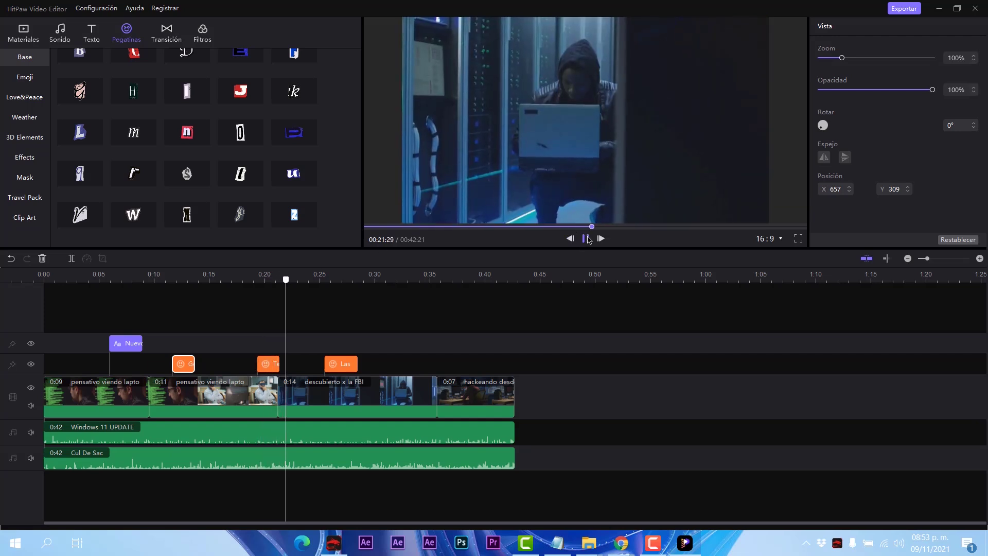
key("space")
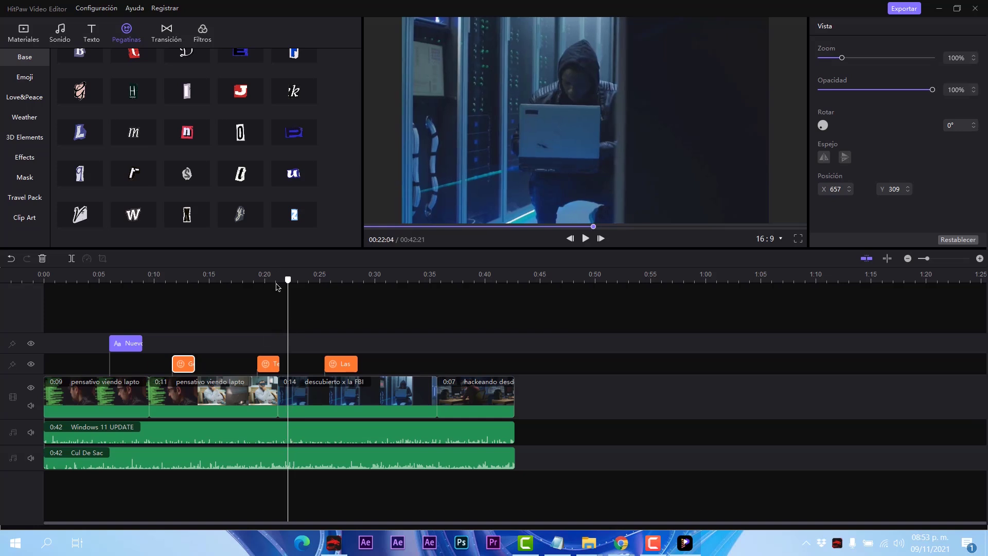
left_click(278, 282)
Look through the sticker categories from Emoji to Clip Art and view the "Las Vegas" sticker at about 0:27
left_click(25, 78)
scroll(177, 165, "down", 10)
scroll(177, 166, "down", 2)
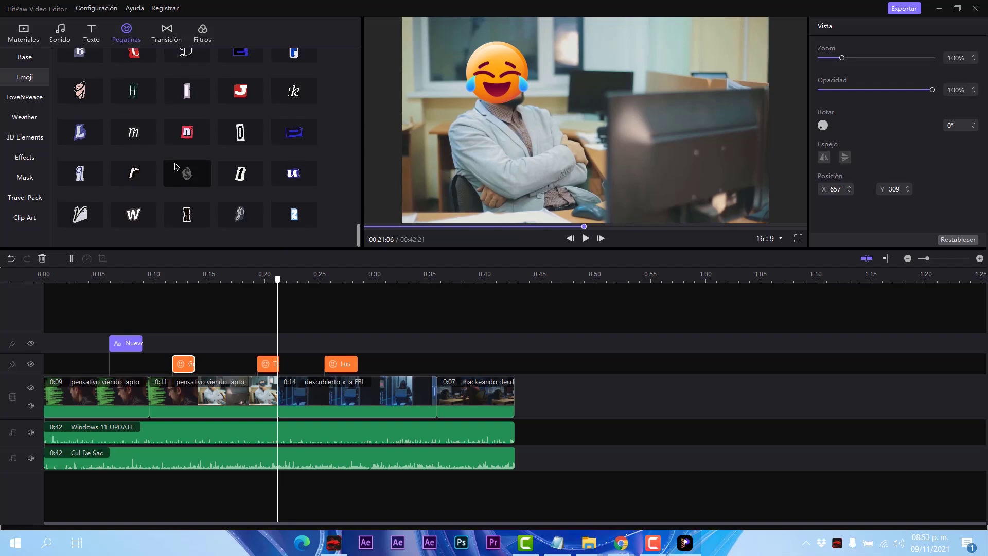
scroll(155, 163, "down", 3)
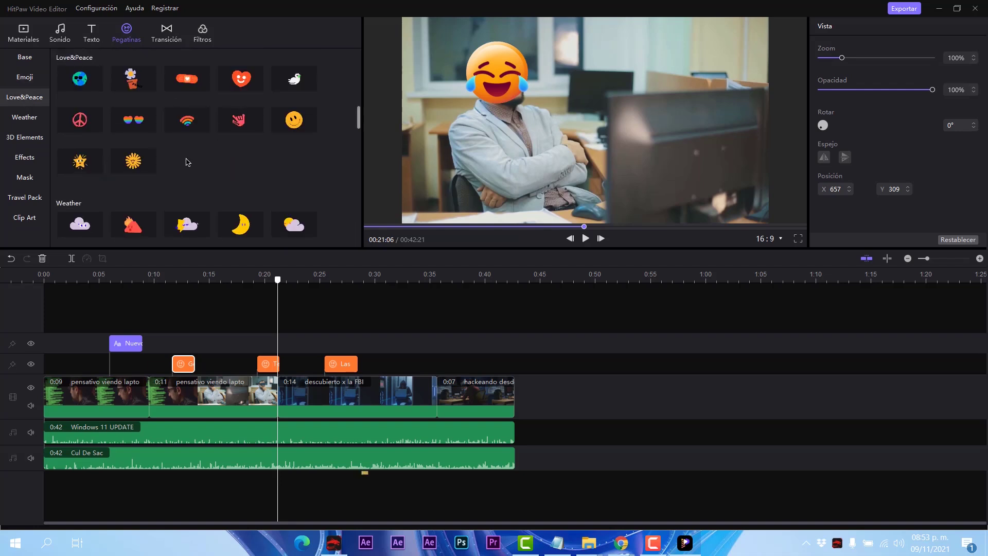
scroll(188, 159, "down", 2)
left_click(41, 122)
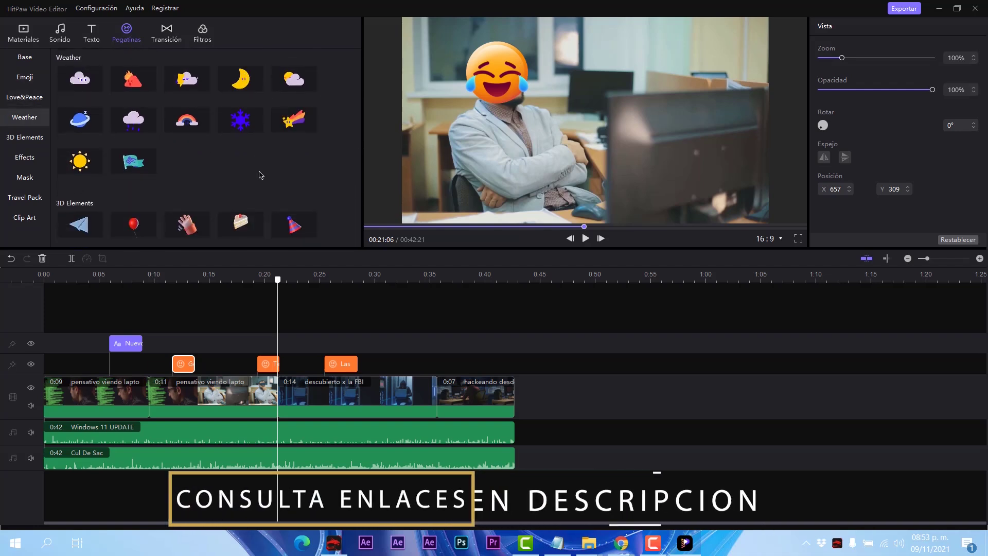
left_click(29, 137)
scroll(269, 132, "down", 3)
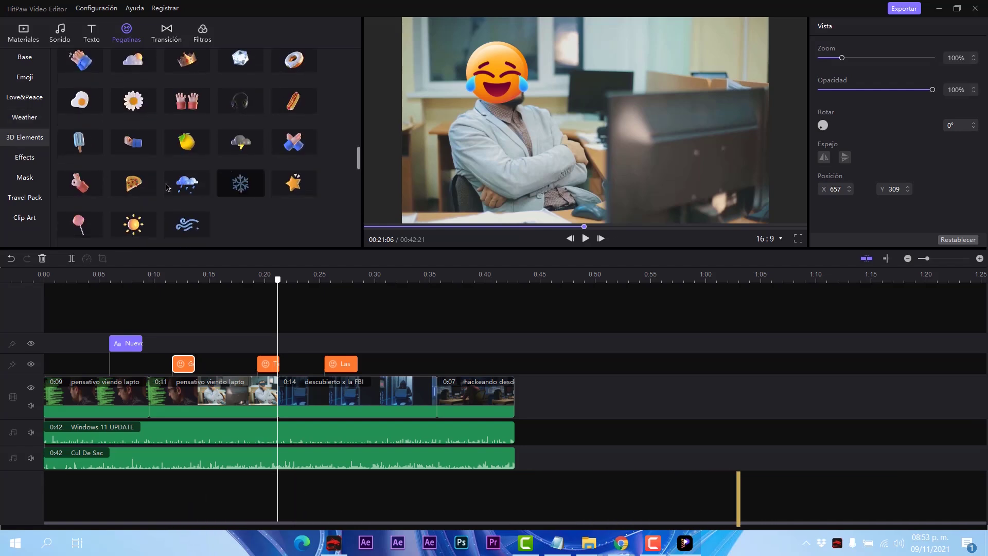
left_click(32, 159)
left_click(21, 182)
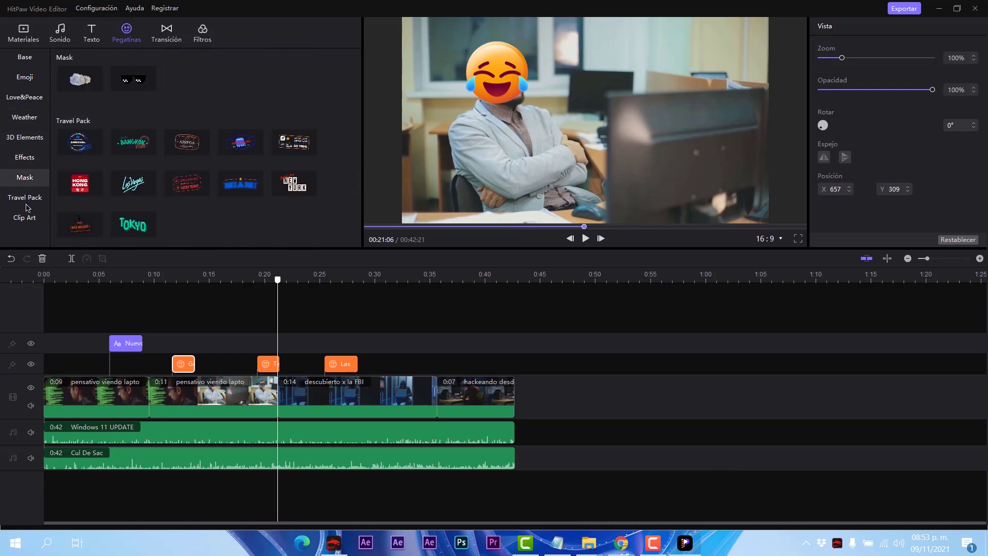
left_click(28, 206)
left_click(29, 222)
scroll(221, 201, "down", 5)
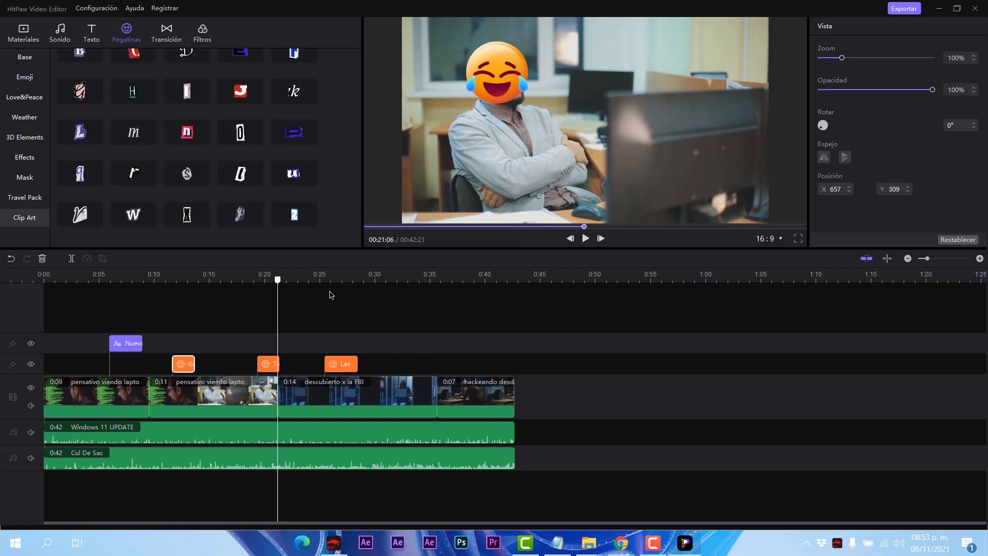
left_click(341, 281)
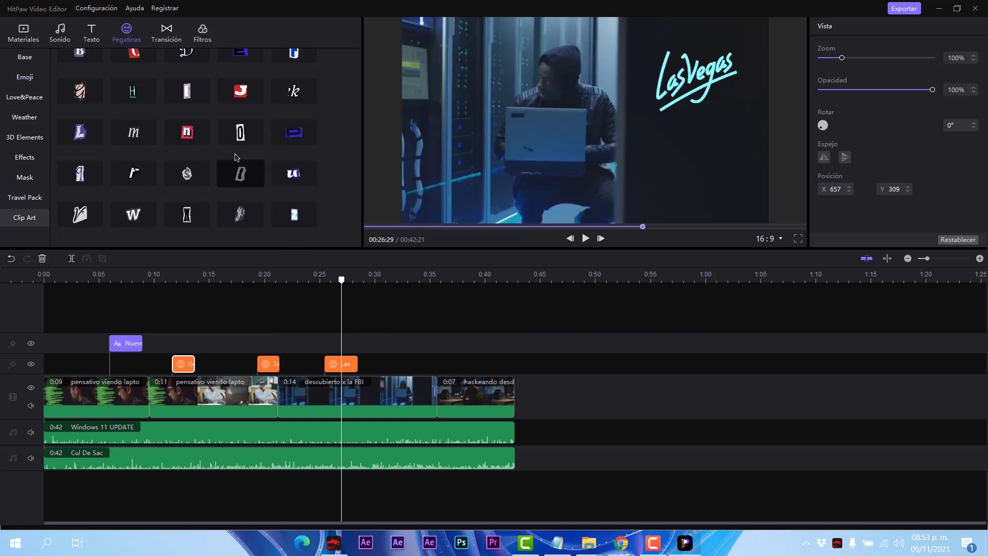
Add the Mosaic 3 transition between the first two clips at about 0:09 and play it
left_click(166, 34)
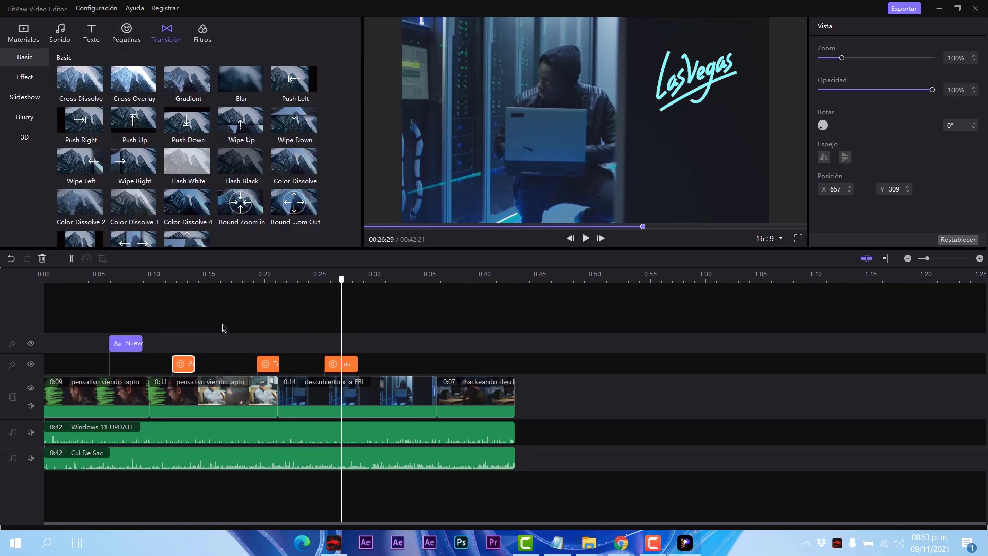
left_click(148, 280)
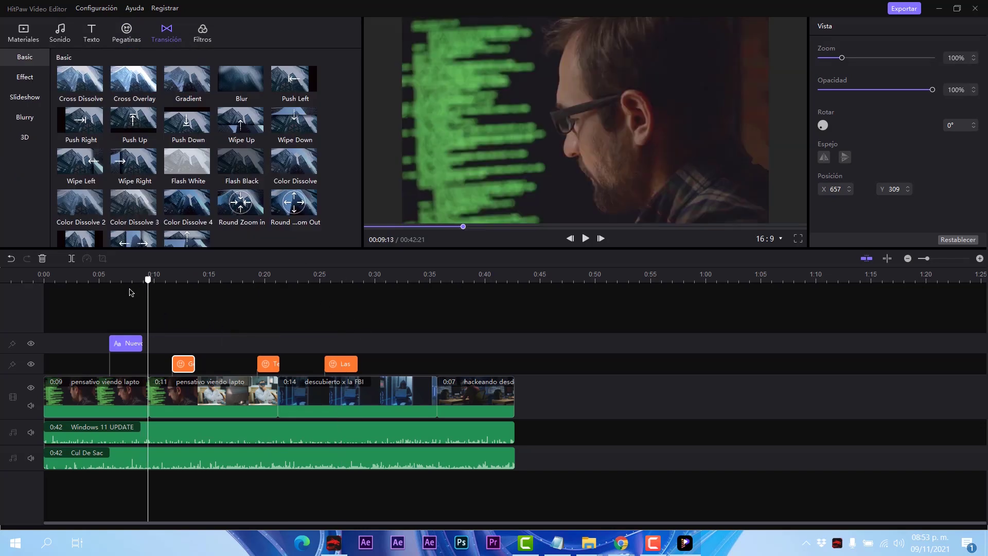
left_click(138, 283)
left_click(148, 284)
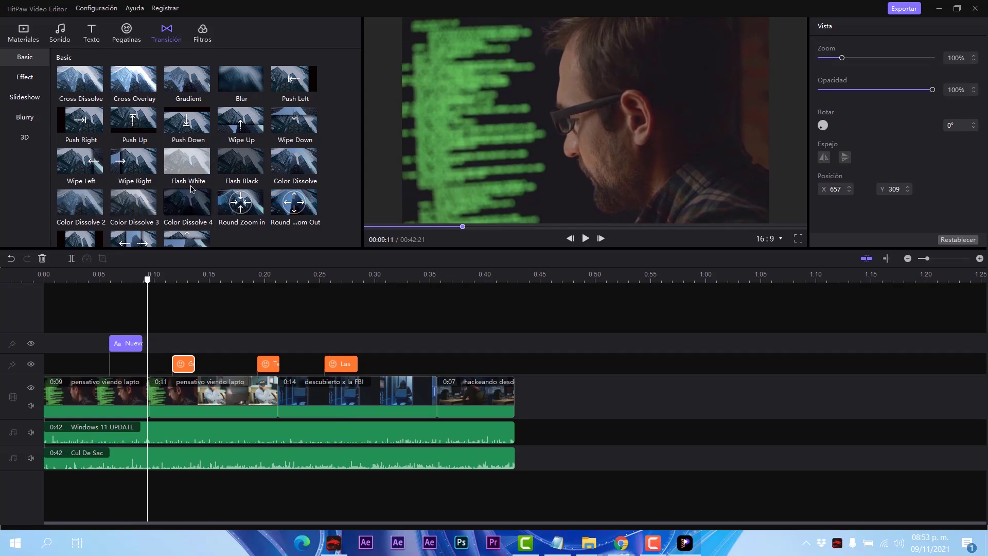
scroll(193, 190, "down", 3)
scroll(239, 178, "up", 1)
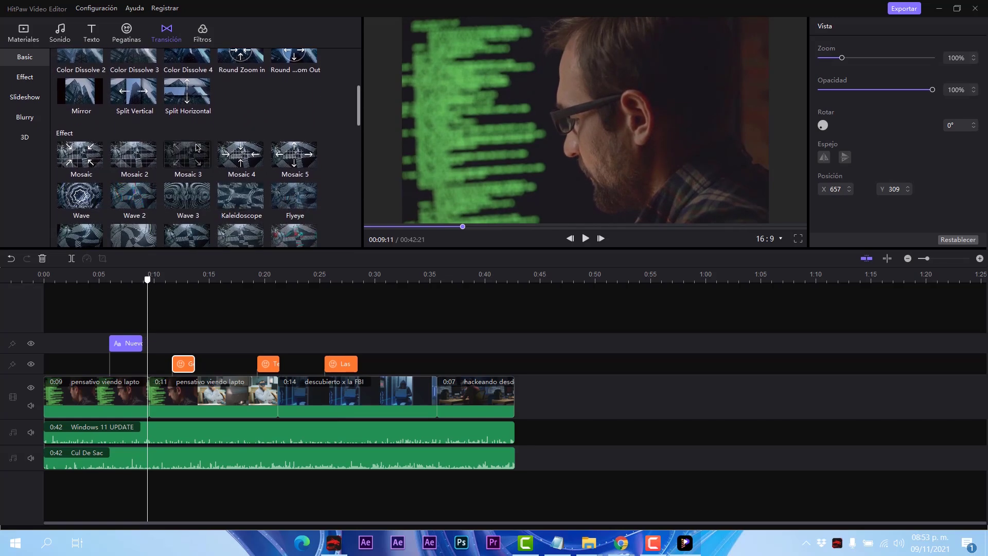
left_click_drag(190, 151, 146, 392)
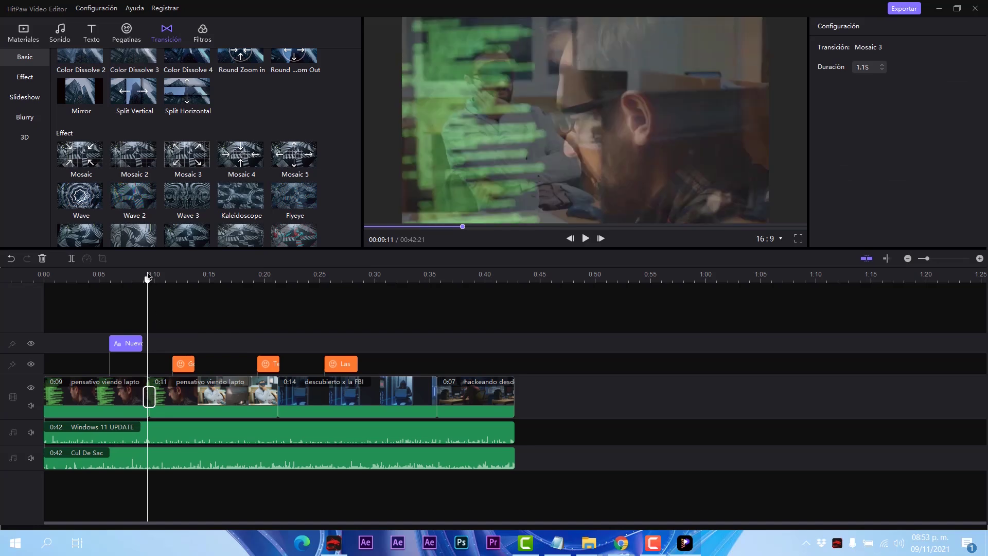
left_click(590, 239)
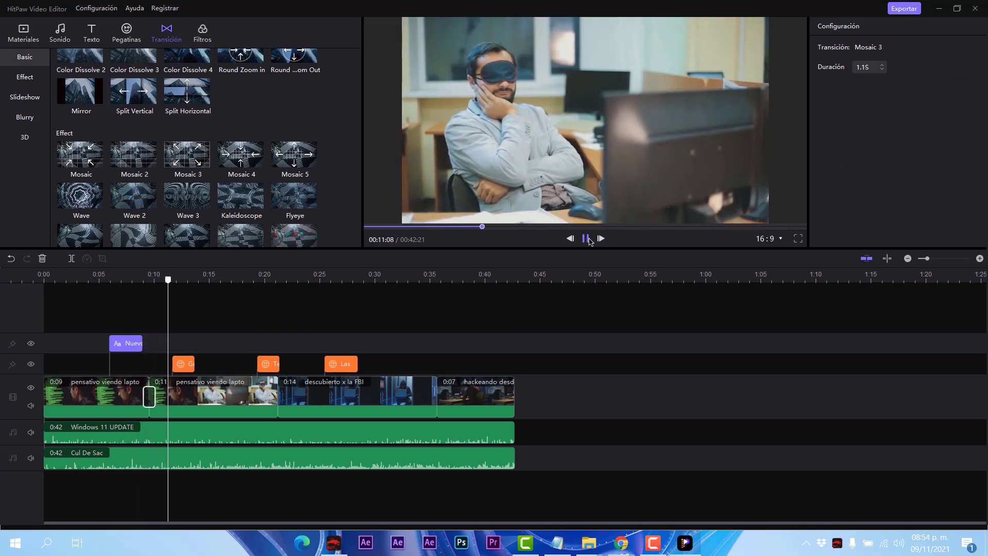
Add the 3D transition Box Flip 1 between the second and third clips at about 0:21
left_click(272, 294)
left_click_drag(272, 293, 282, 294)
left_click(296, 395)
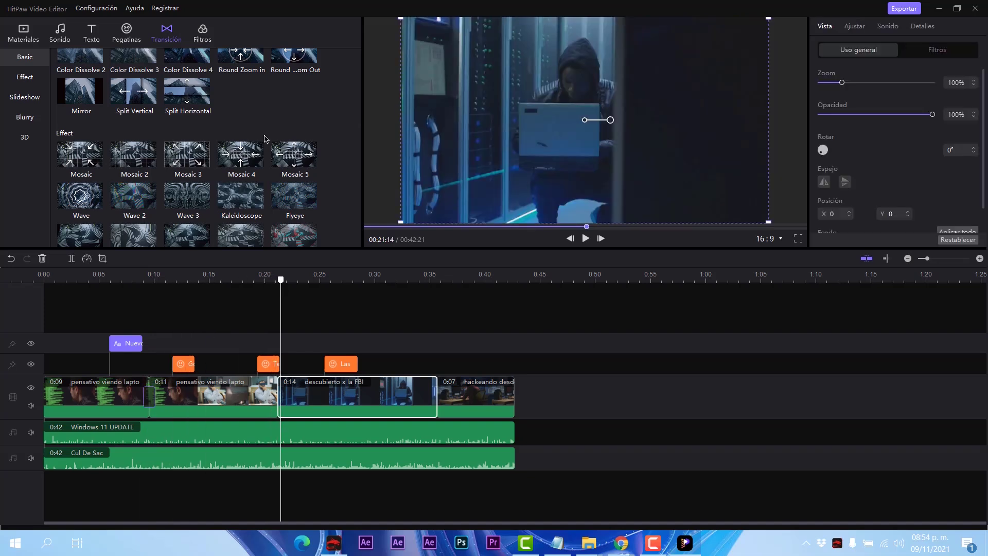
scroll(240, 224, "down", 10)
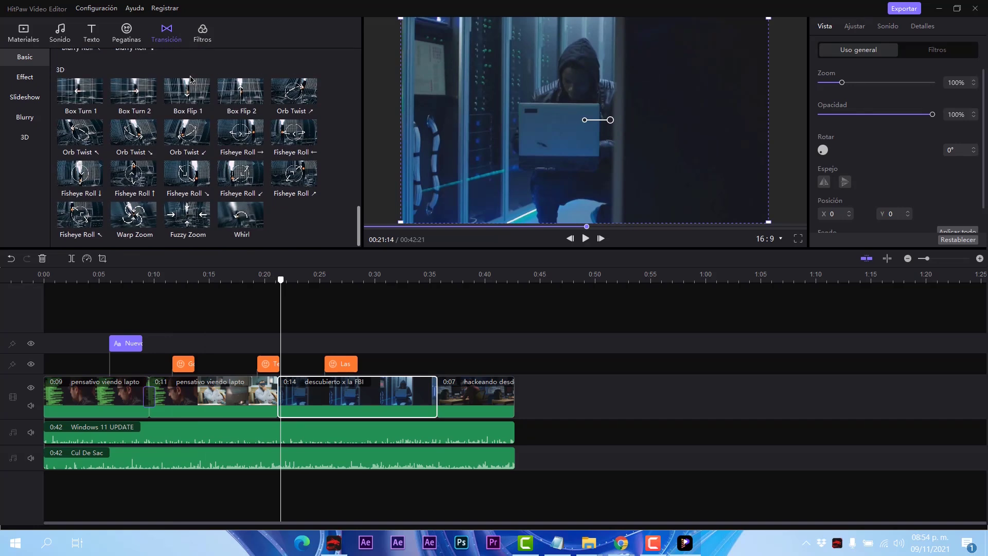
left_click_drag(188, 95, 280, 400)
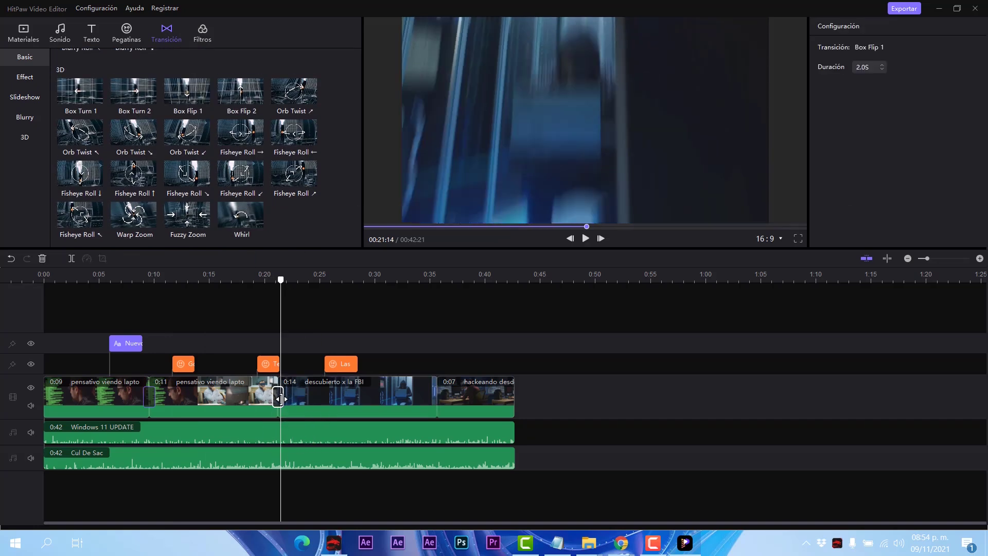
Shorten the Box Flip 1 transition to 0.9 s and move the playhead to the last cut at about 0:35
left_click_drag(284, 286, 272, 286)
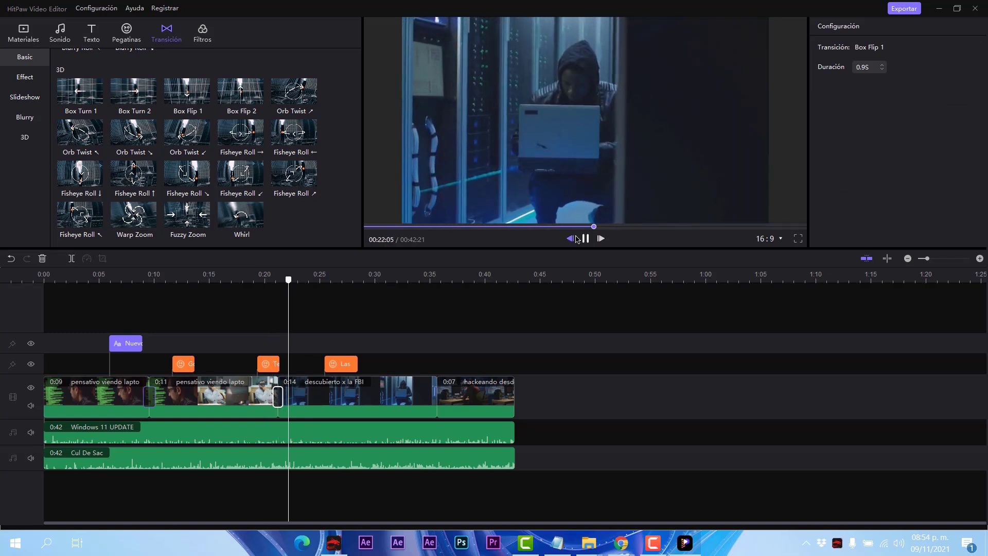
left_click(435, 278)
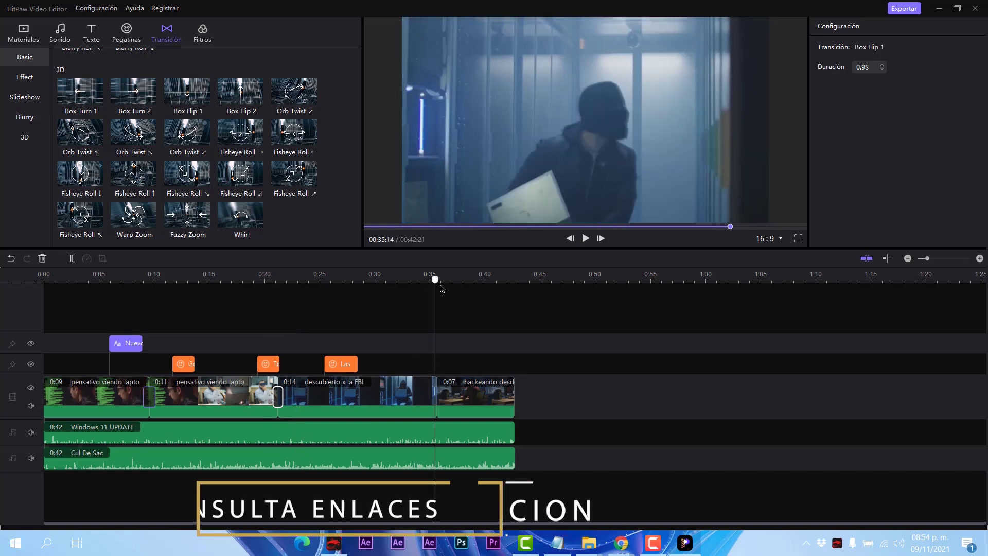
left_click(436, 281)
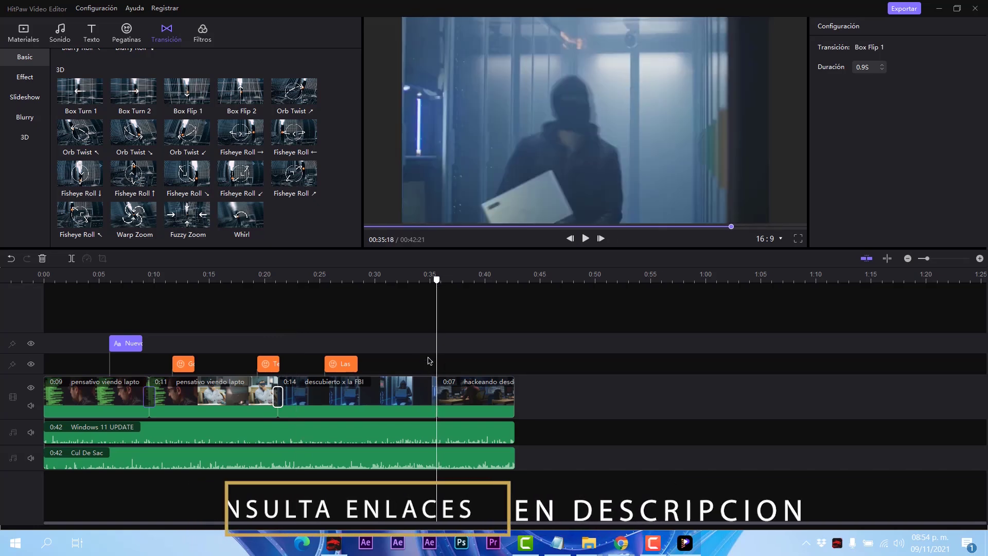
left_click(434, 280)
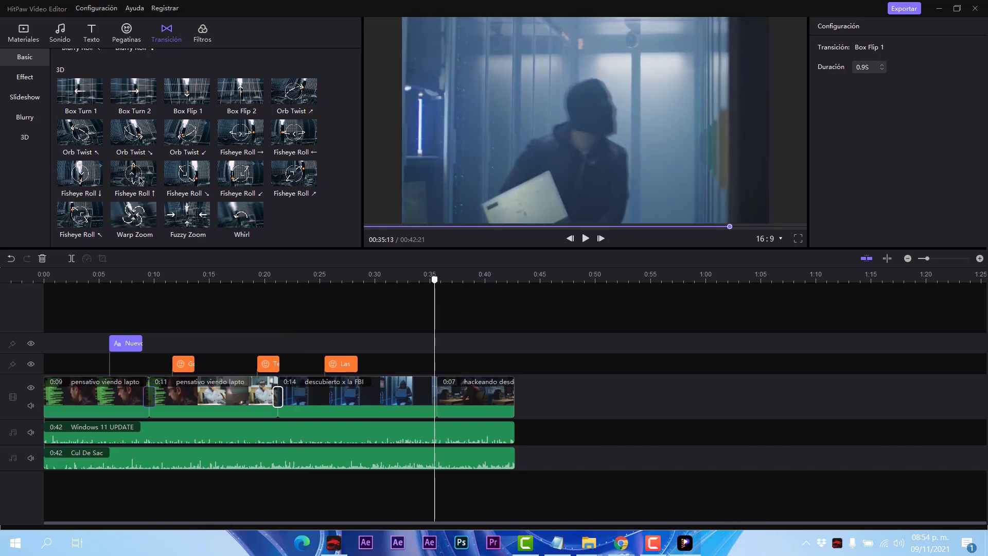
Add the 3D transition Fisheye Roll ↙ between the third and fourth clips, 0.8 s long, and play it
left_click(20, 80)
left_click(30, 97)
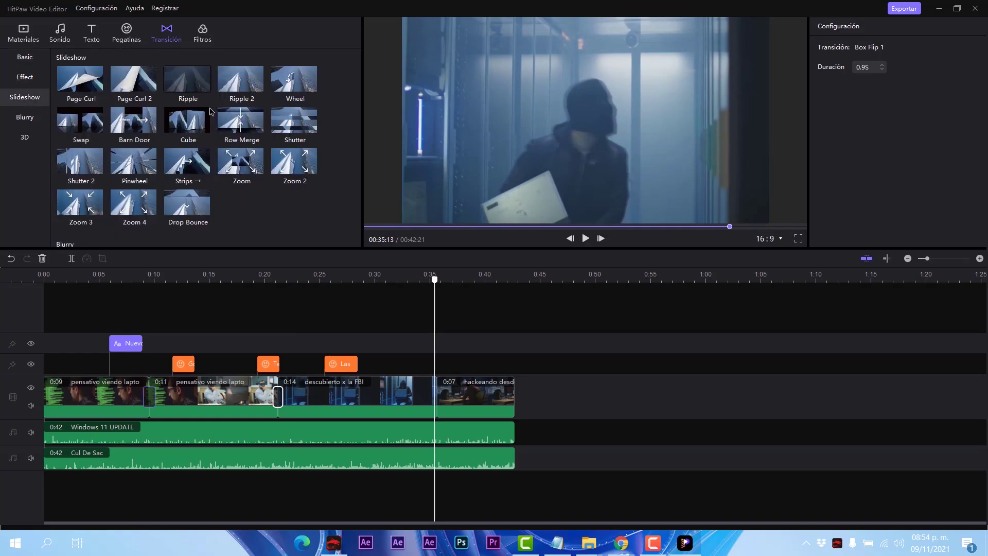
left_click(38, 125)
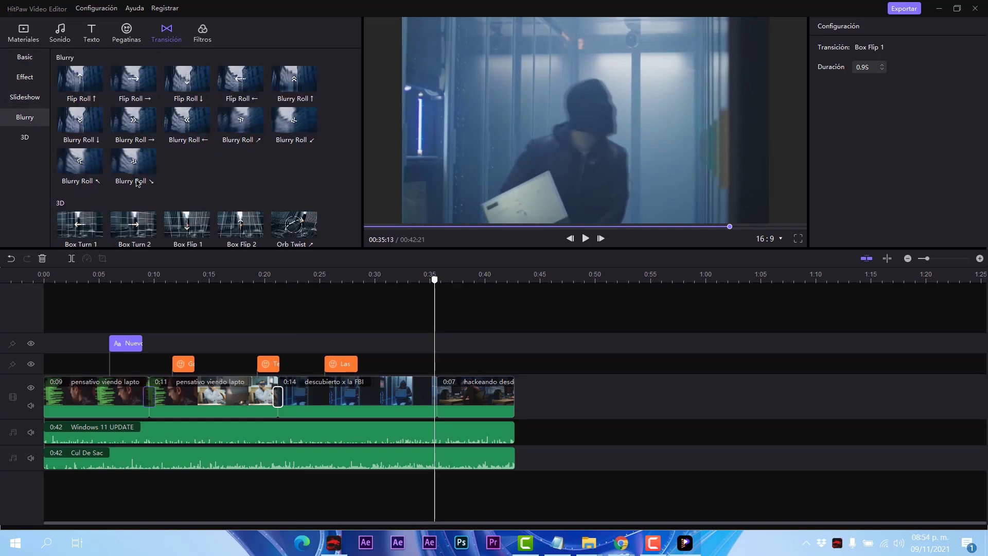
left_click(36, 137)
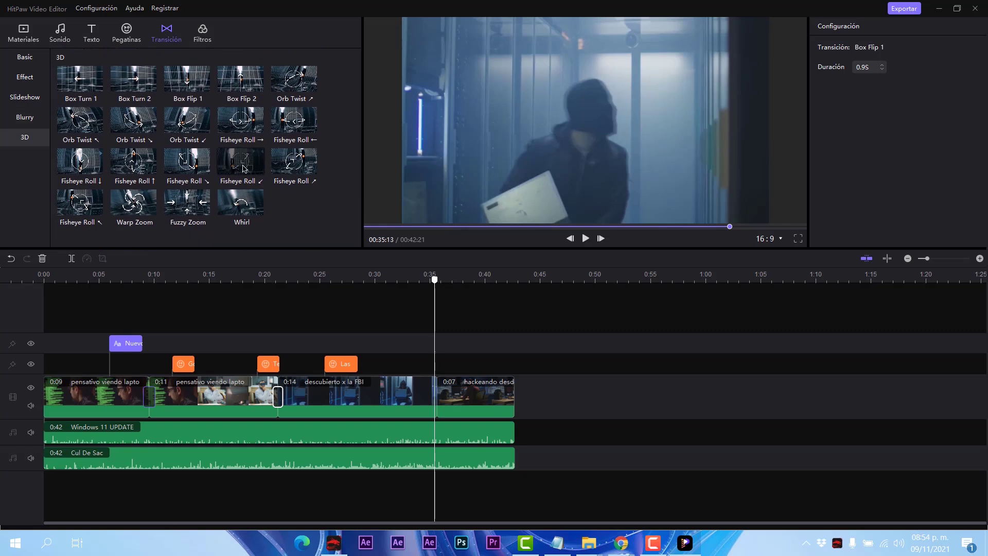
left_click_drag(237, 162, 440, 417)
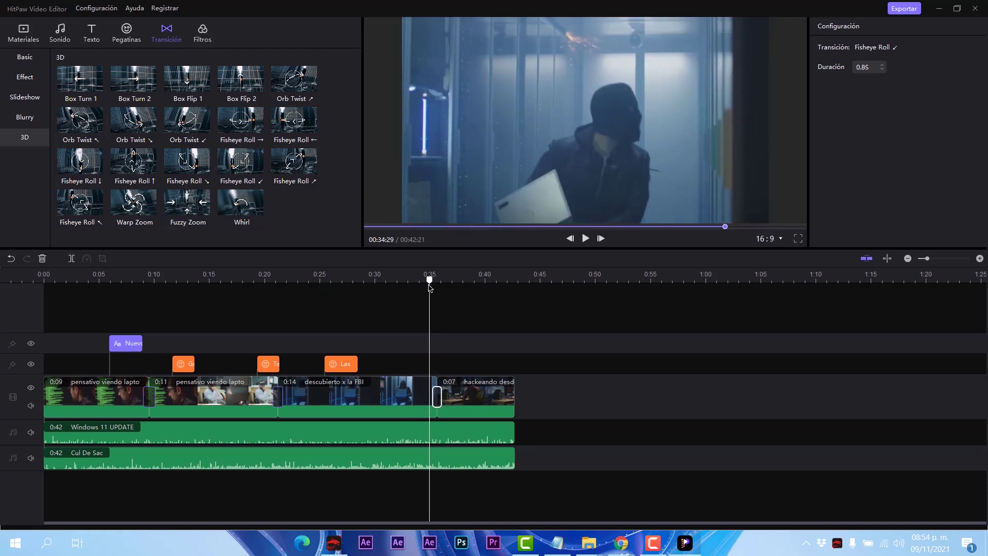
left_click(586, 238)
Preview several filters and add the Kodak5 filter above the third clip at about 0:29
left_click(202, 34)
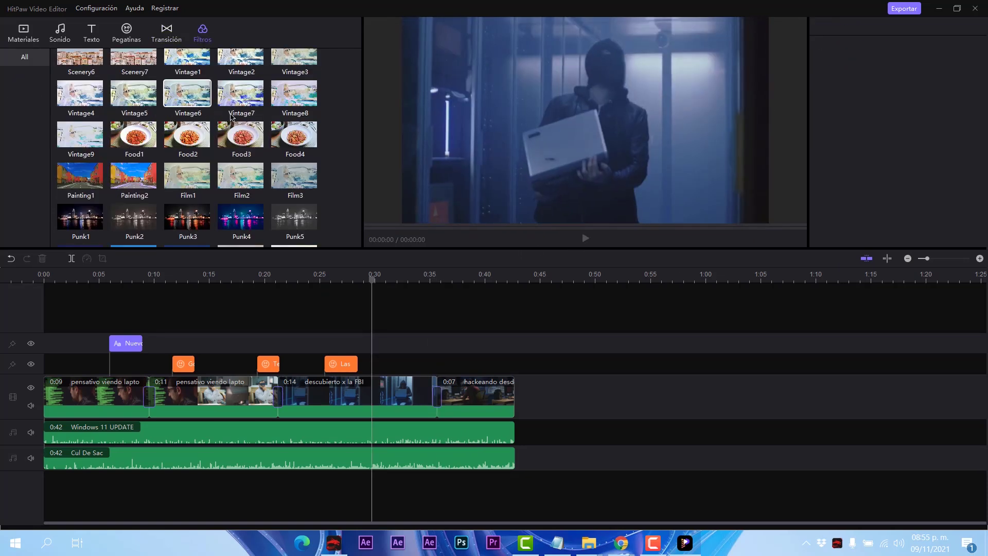
scroll(137, 138, "down", 2)
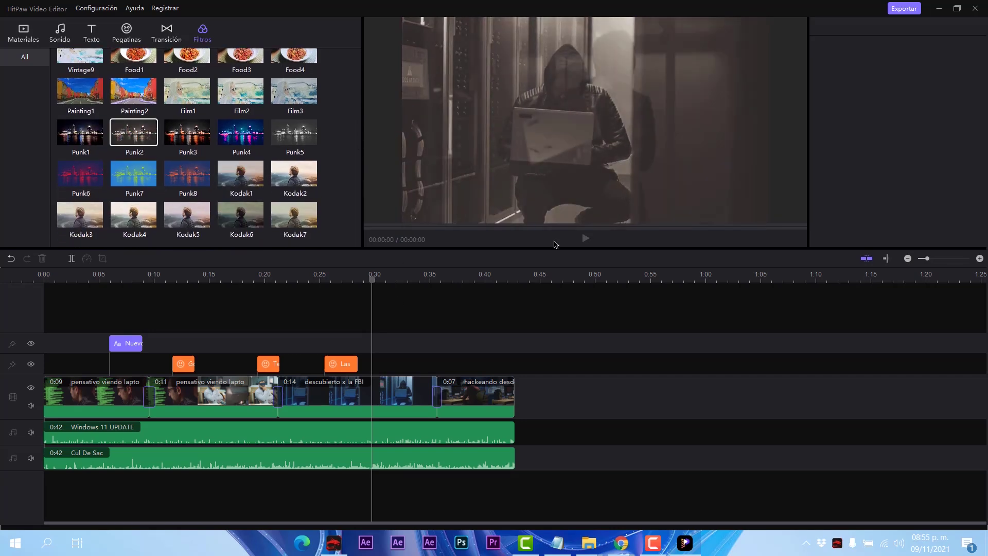
left_click(240, 173)
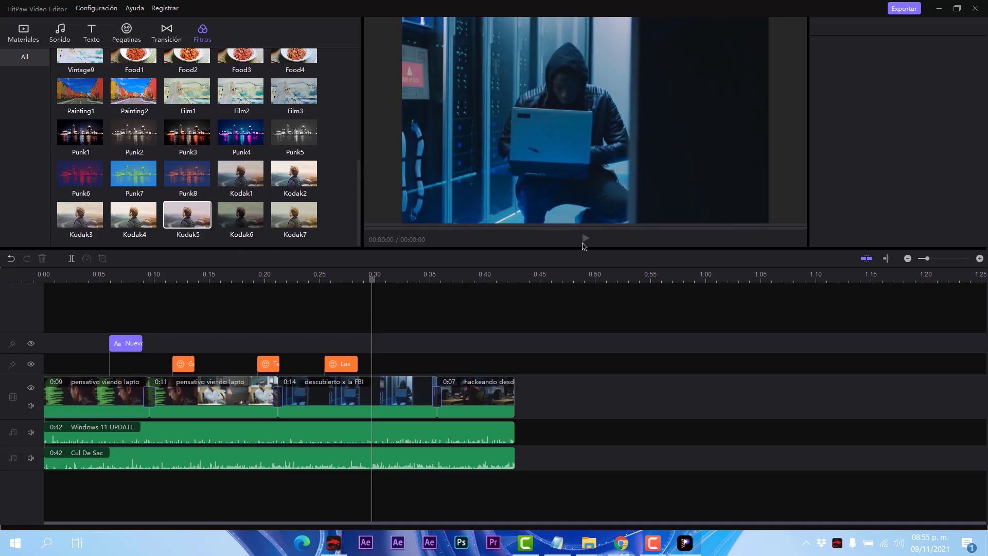
left_click(195, 231)
left_click_drag(195, 234, 395, 368)
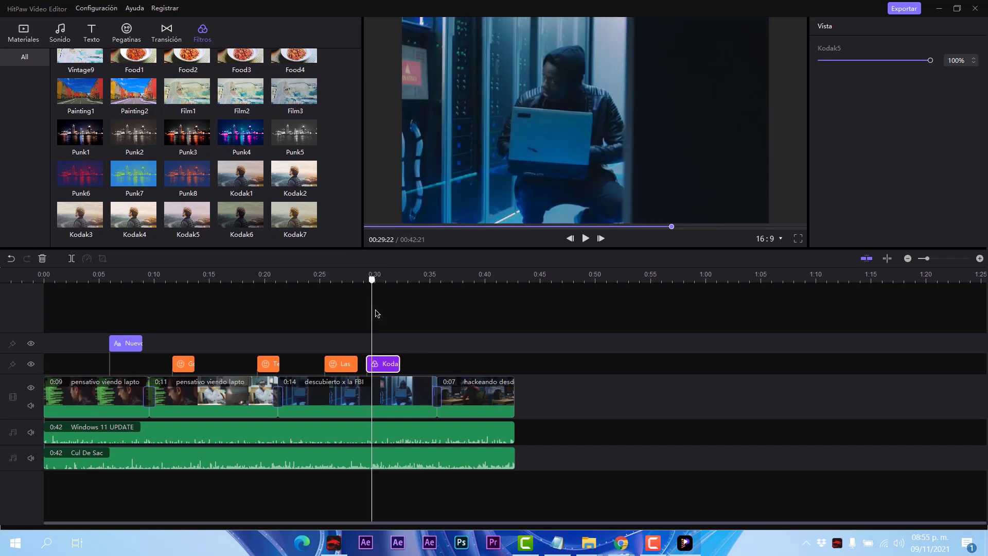
Move the Kodak5 filter to the title track, stretch it from about 0:23 to 0:35, and set its intensity to 61%
left_click_drag(368, 274, 379, 280)
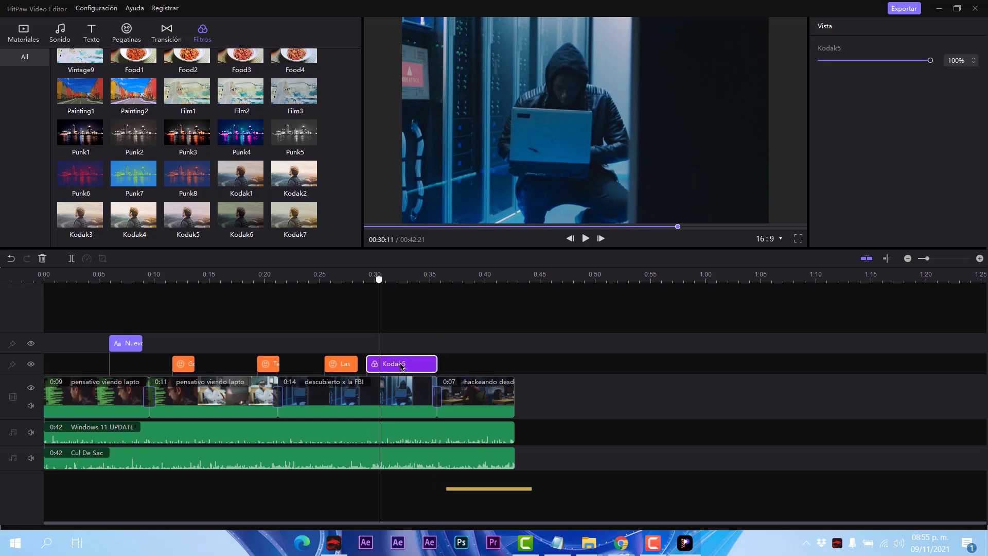
left_click_drag(402, 367, 428, 345)
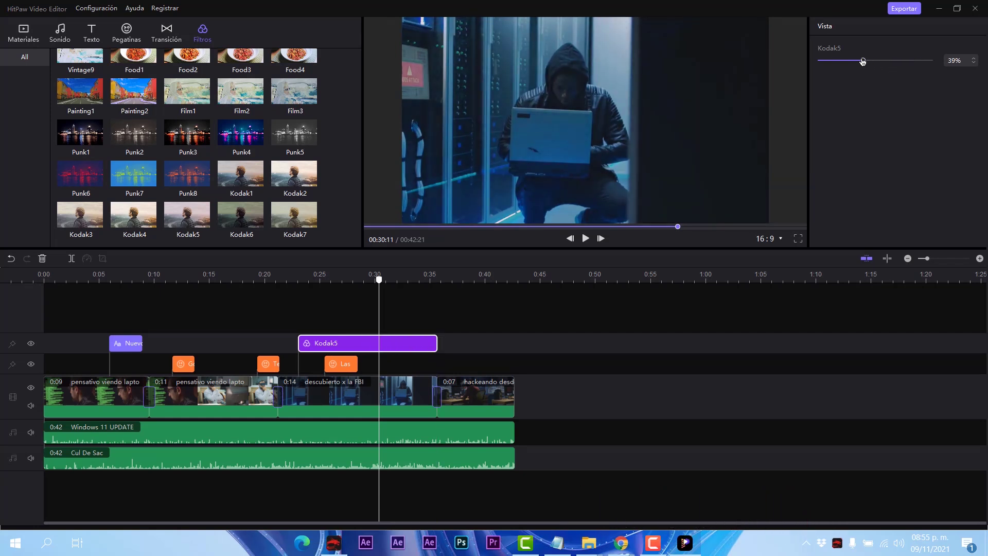
left_click_drag(387, 287, 510, 314)
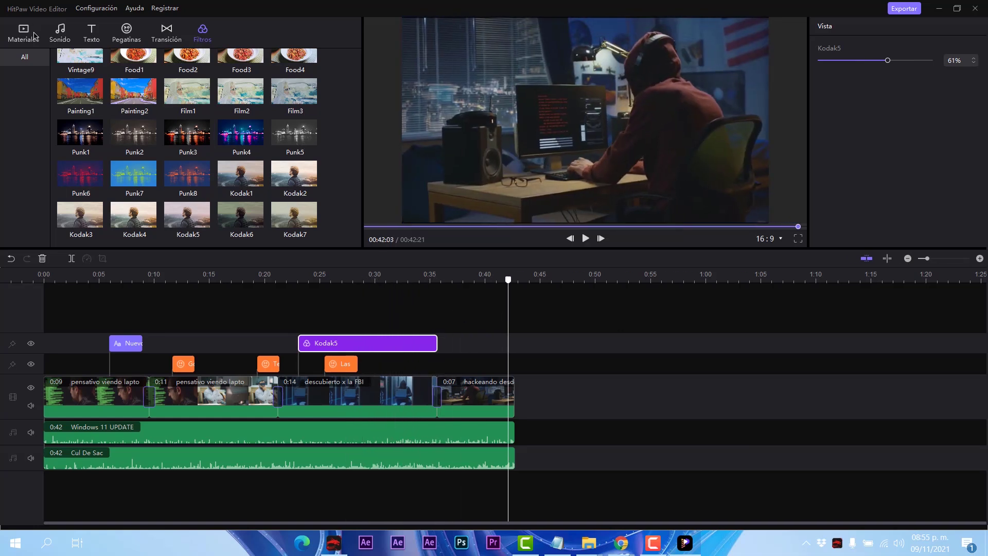
Append the videoplayback (2) clip after the last clip and extend both music tracks to its end at 1:03
left_click(35, 35)
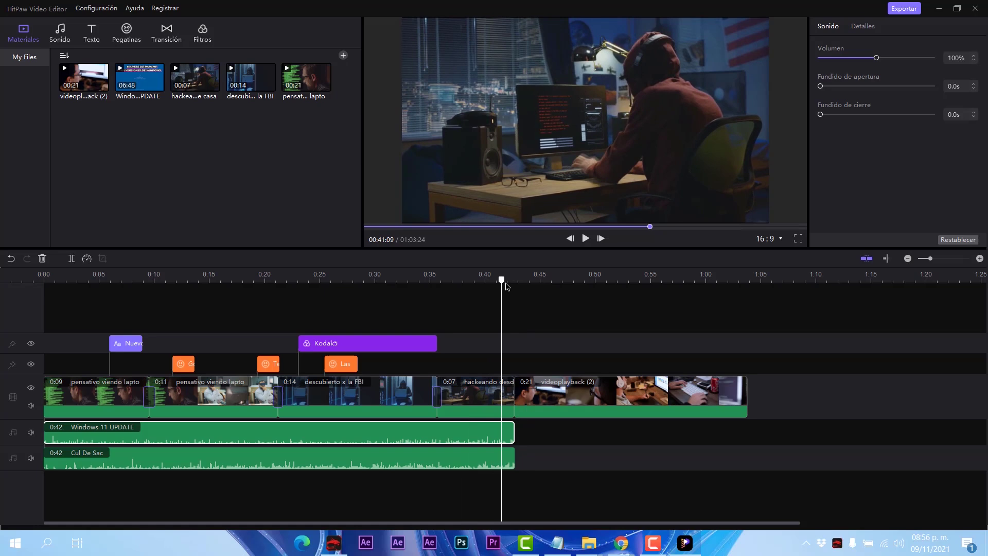
left_click_drag(506, 286, 745, 435)
left_click(512, 460)
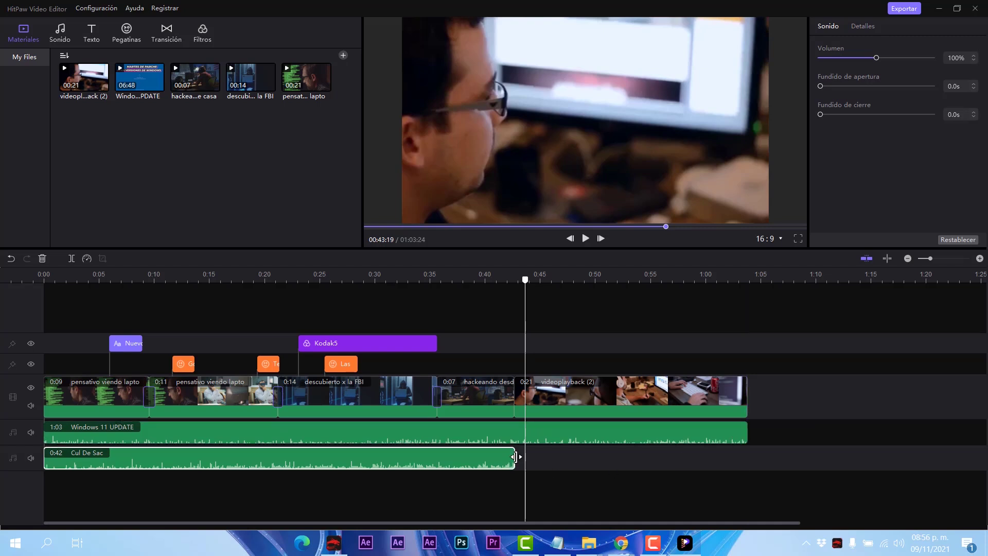
left_click_drag(515, 462, 747, 460)
Add the Flash Black transition between the fourth clip and the videoplayback (2) clip at about 0:42
left_click_drag(537, 296, 511, 293)
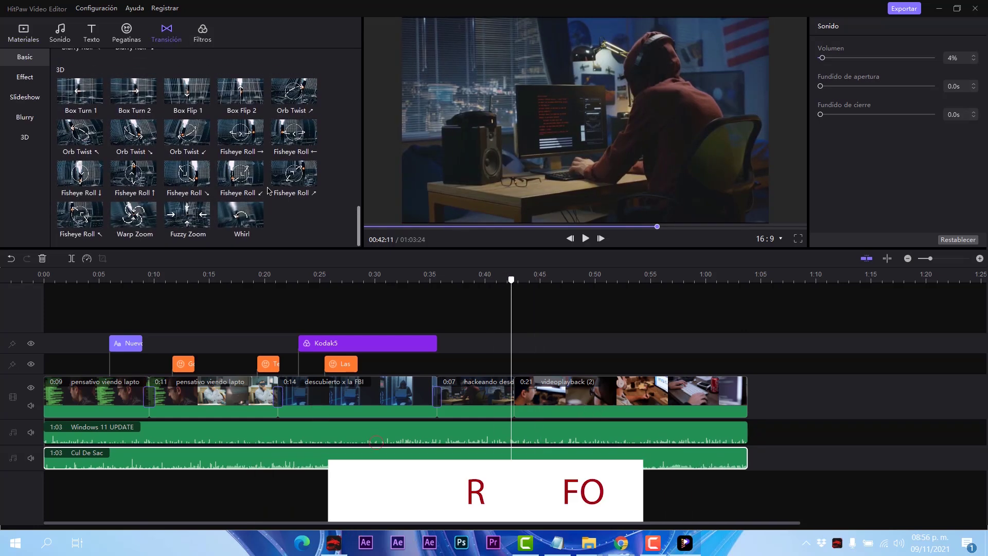
scroll(257, 195, "down", 3)
scroll(258, 197, "up", 3)
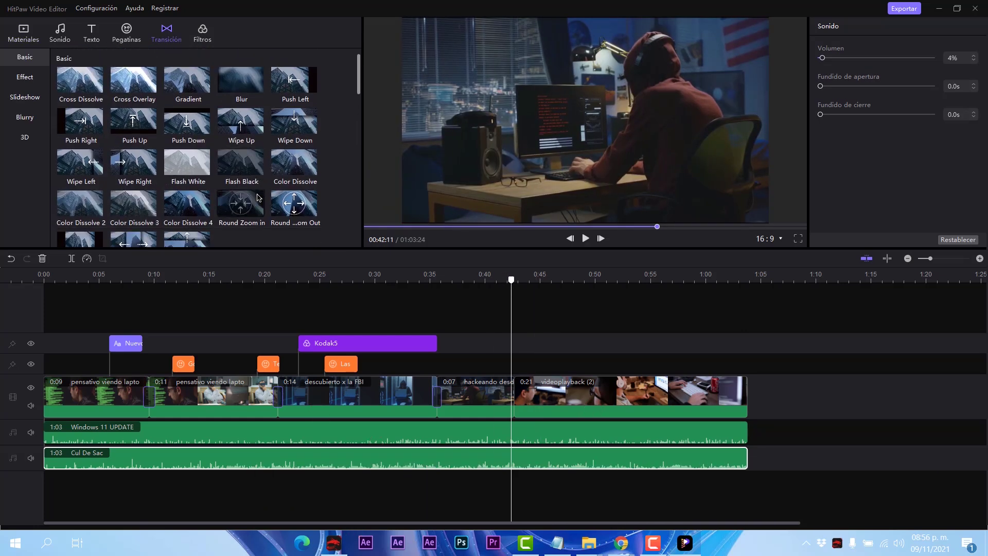
left_click_drag(239, 168, 516, 403)
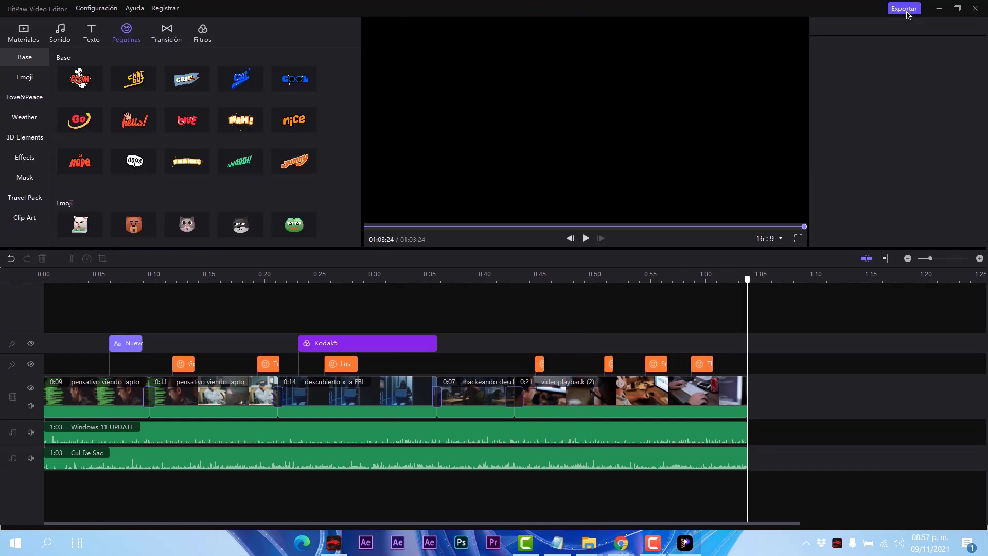
Export the project as an MP4 video named "Mi primer video" at 1920*1080 to the HitpawVideoEditor folder
left_click(905, 10)
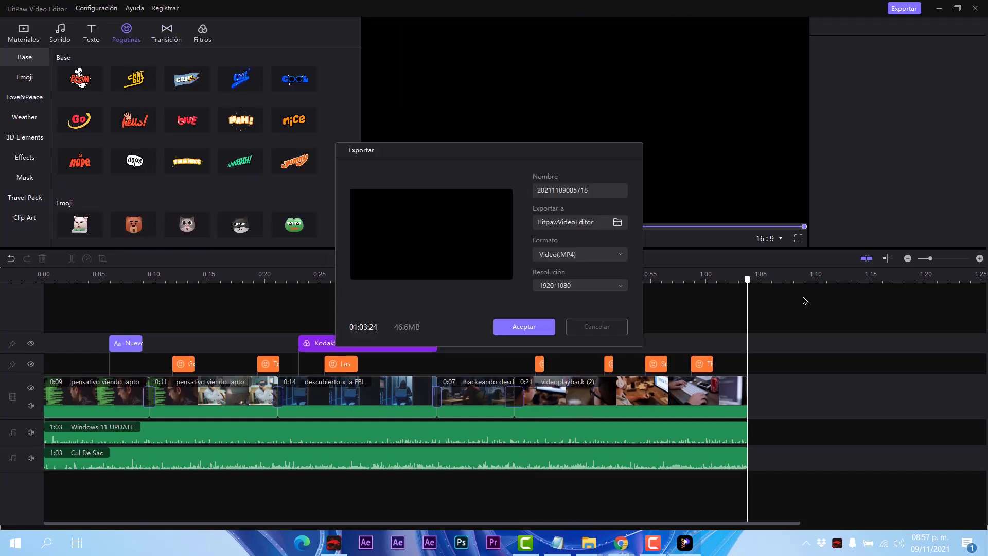
left_click(618, 223)
left_click(972, 13)
left_click(523, 327)
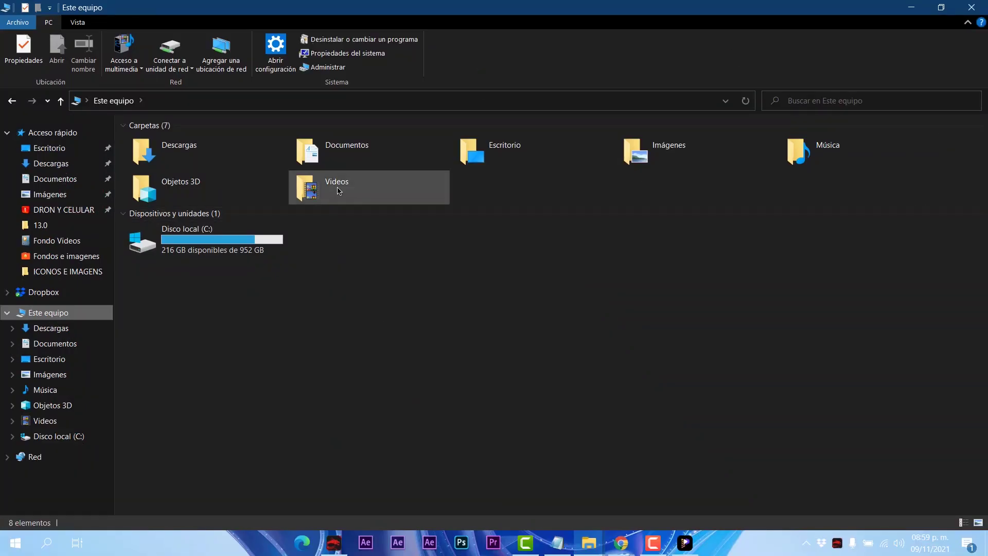
Open "Mi primer video" from the HitpawVideoEditor folder in Videos with Movies & TV and skip ahead during playback
double_click(319, 187)
double_click(232, 165)
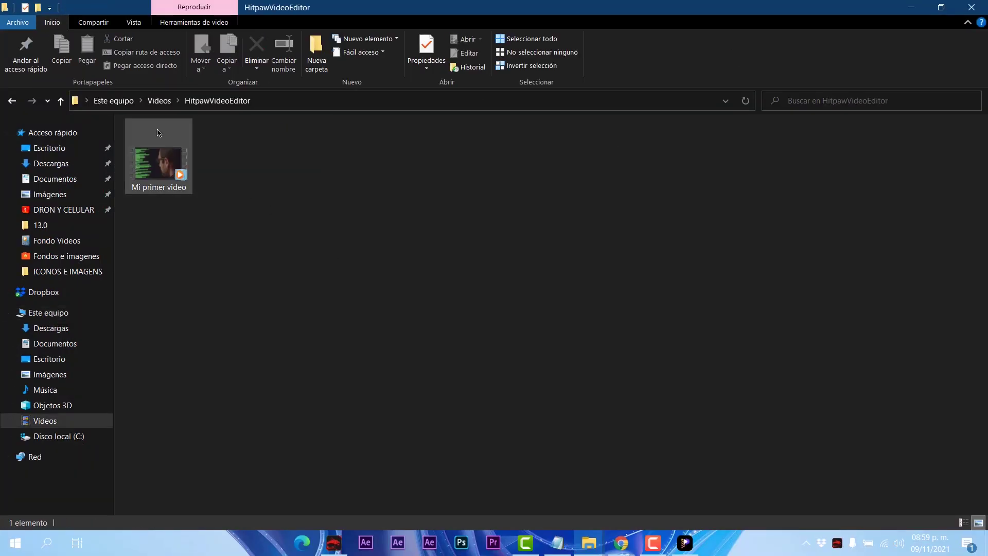
double_click(163, 171)
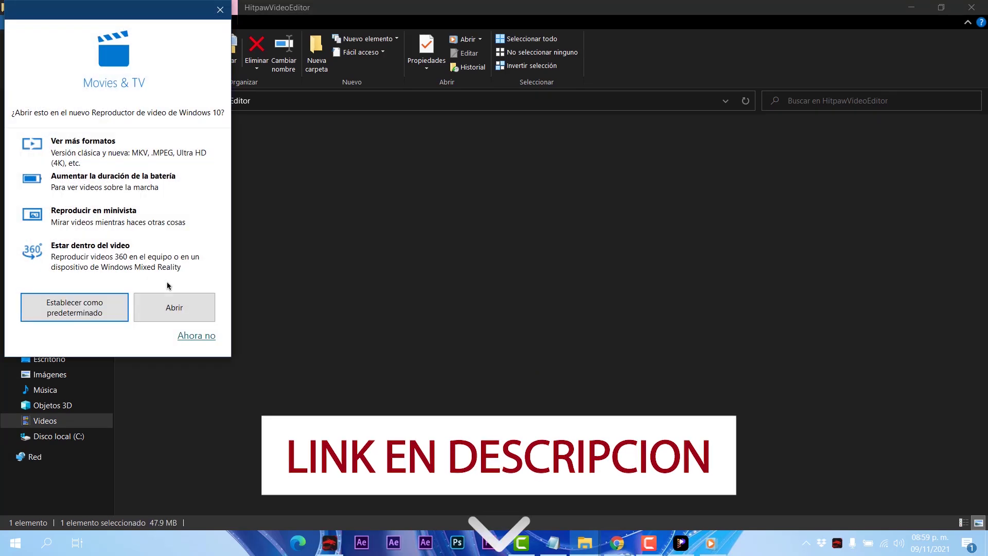
left_click(187, 308)
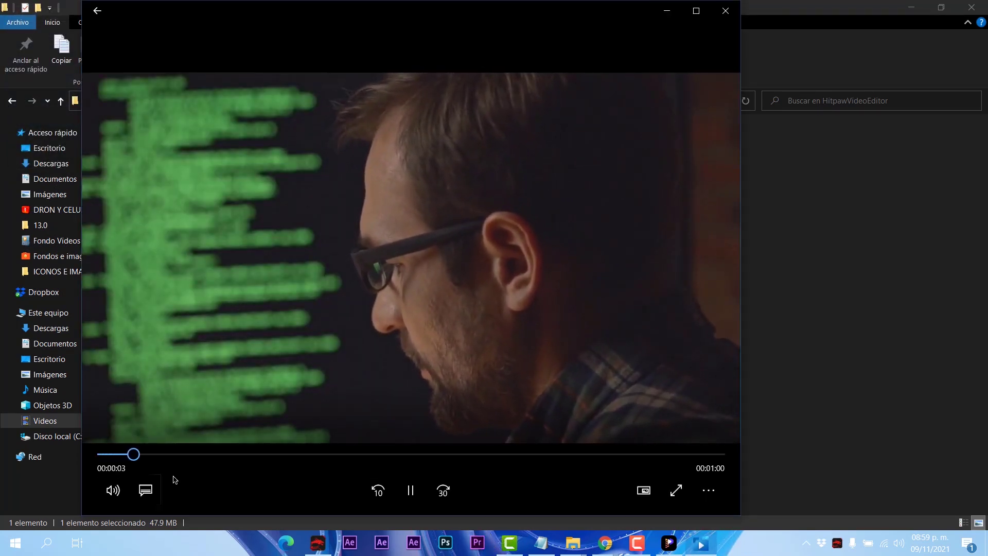
left_click(228, 454)
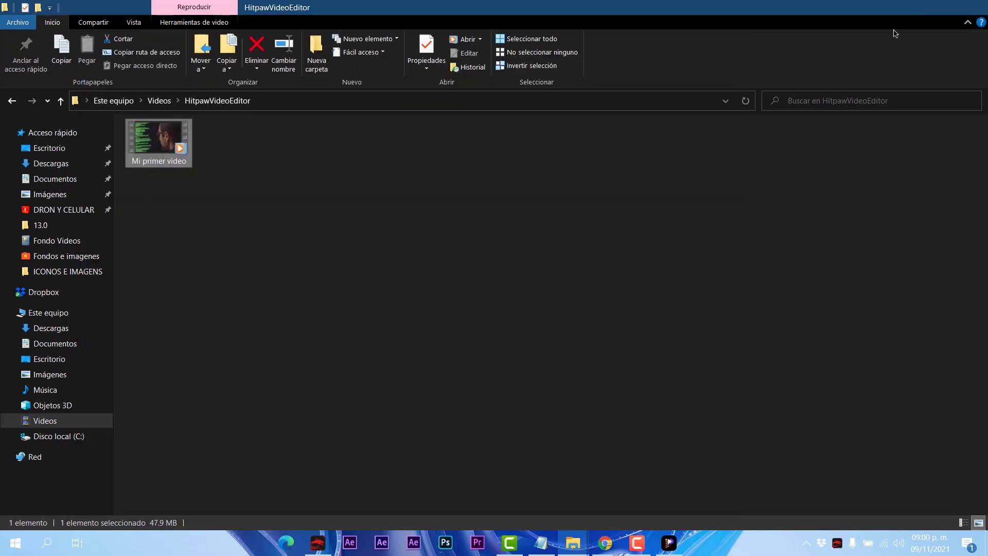
Minimize the file window, switch back to HitPaw Video Editor and place the playhead at about 0:47
left_click(911, 7)
left_click(677, 543)
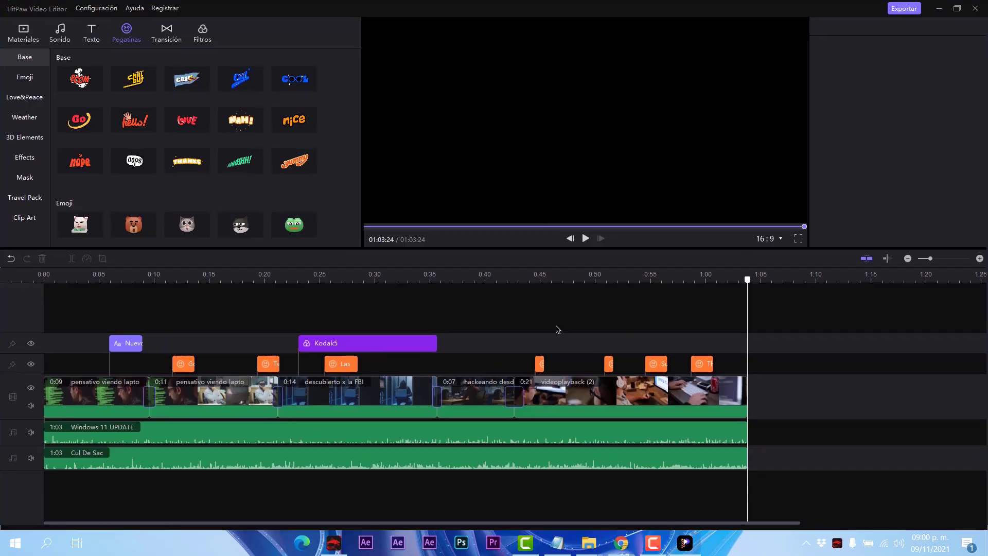
left_click(566, 279)
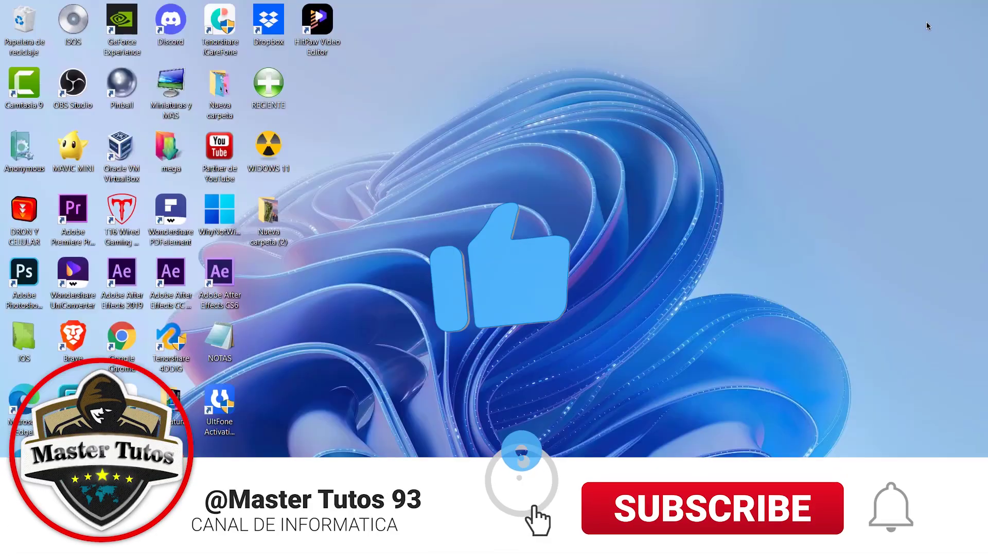
Move the HitPaw Video Editor shortcut on the desktop to the free spot beside the NOTAS icon
left_click_drag(317, 23, 267, 338)
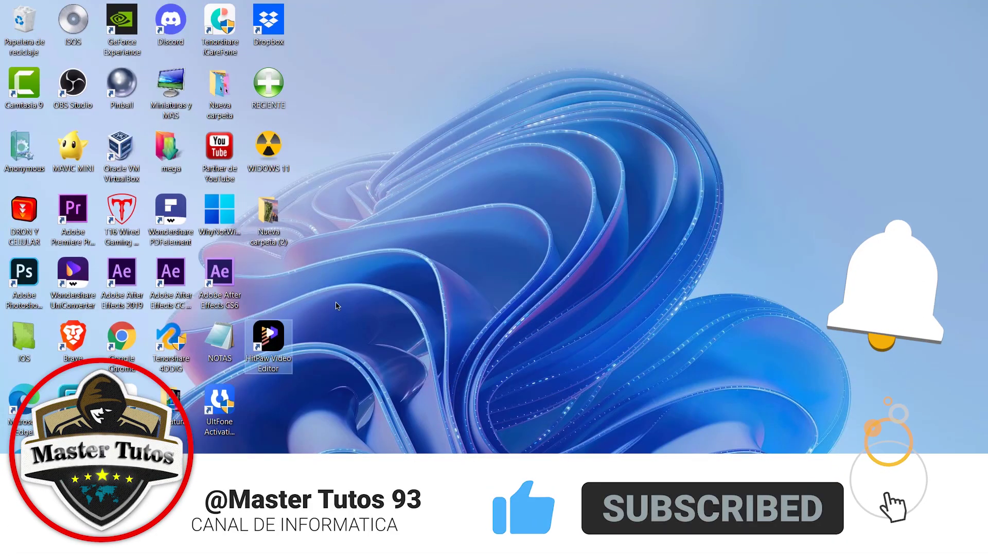